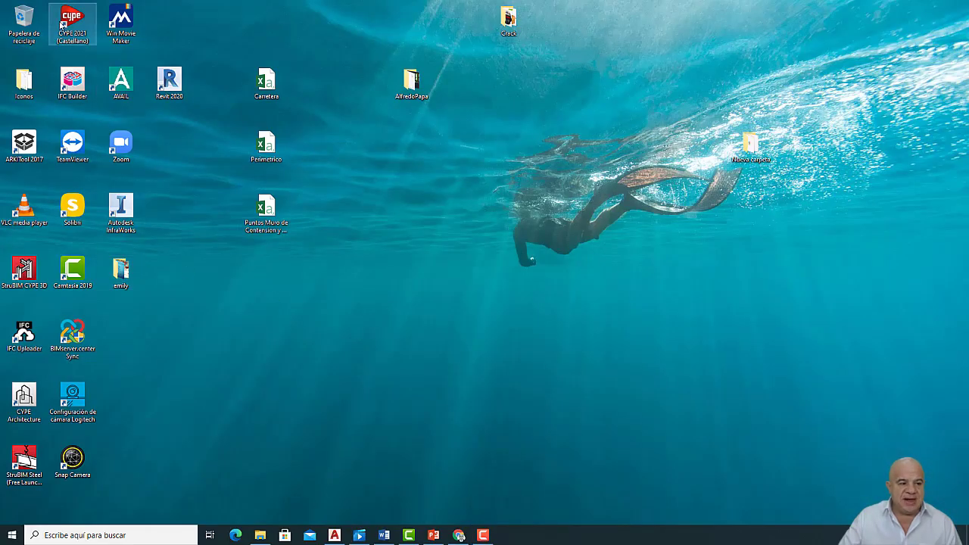
Start CYPE 2021 and launch CYPECAD from its program list, accepting the limited-use notices.
double_click(73, 22)
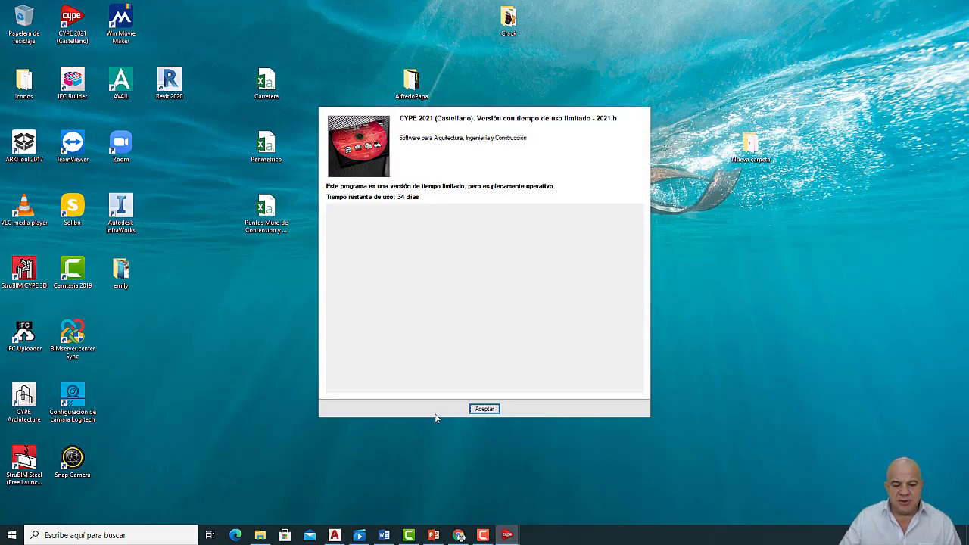
click(484, 409)
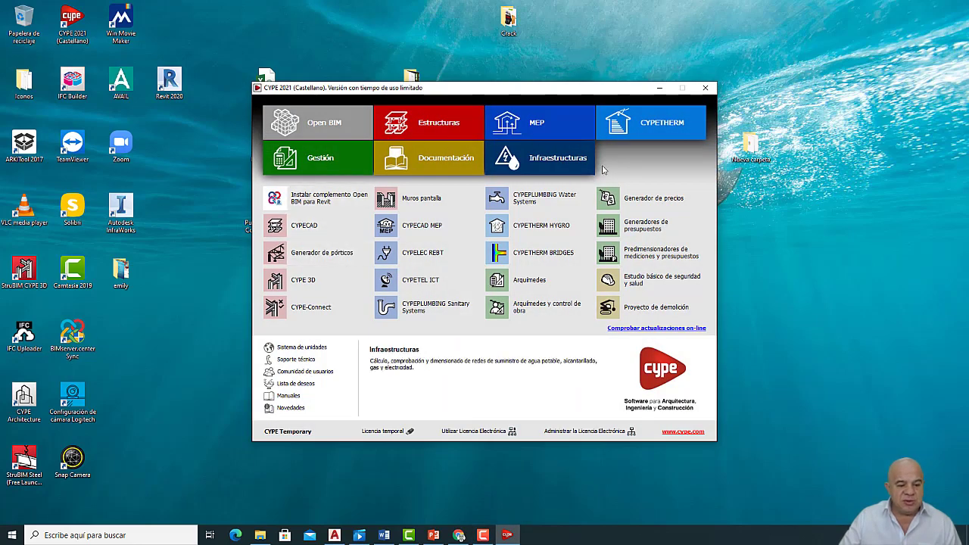
click(331, 226)
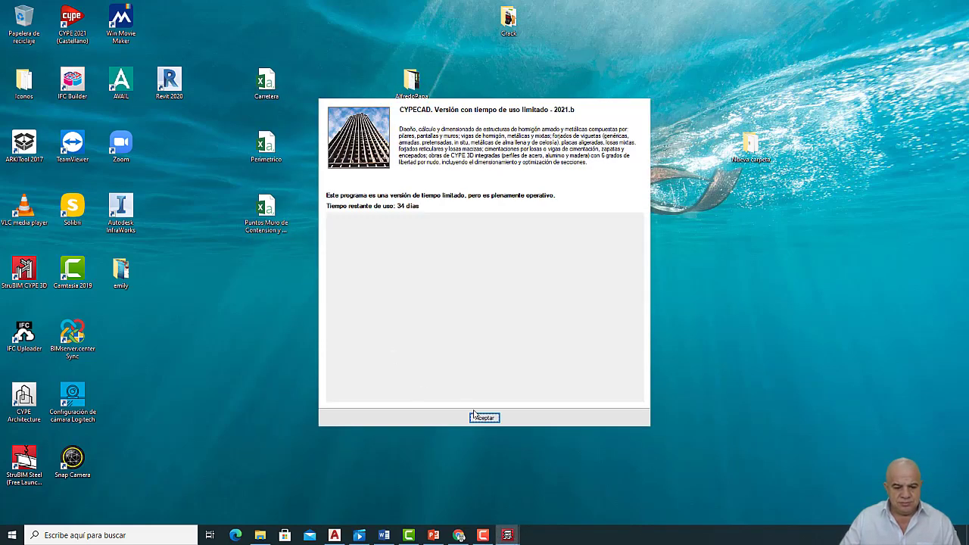
click(480, 418)
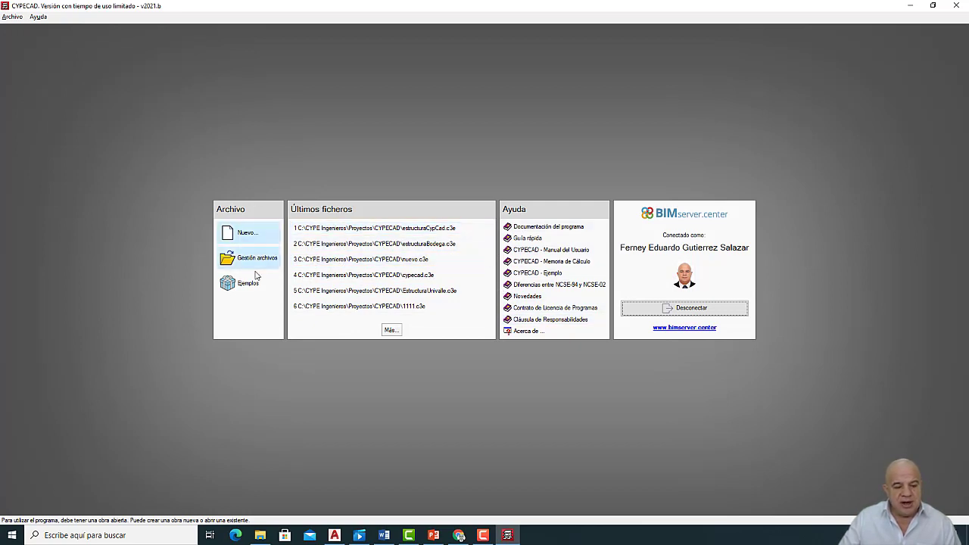
Create a new empty job (Obra vacía) with the file name estructura, without importing a BIM model.
click(247, 233)
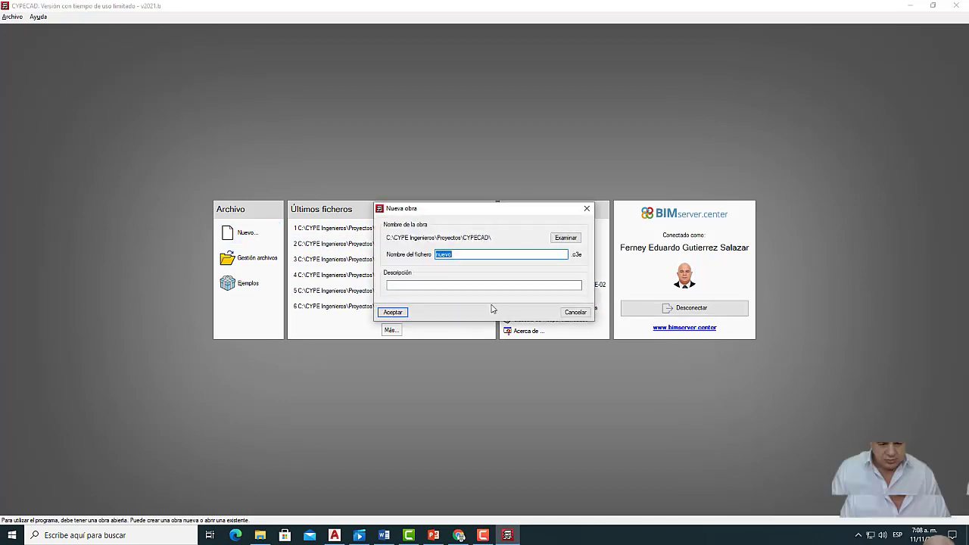
text(estructura)
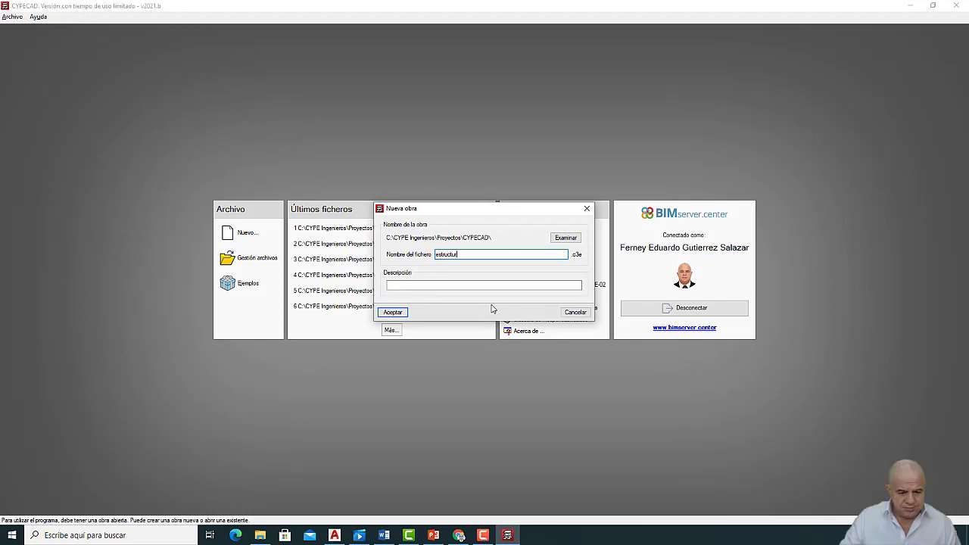
click(424, 287)
click(404, 311)
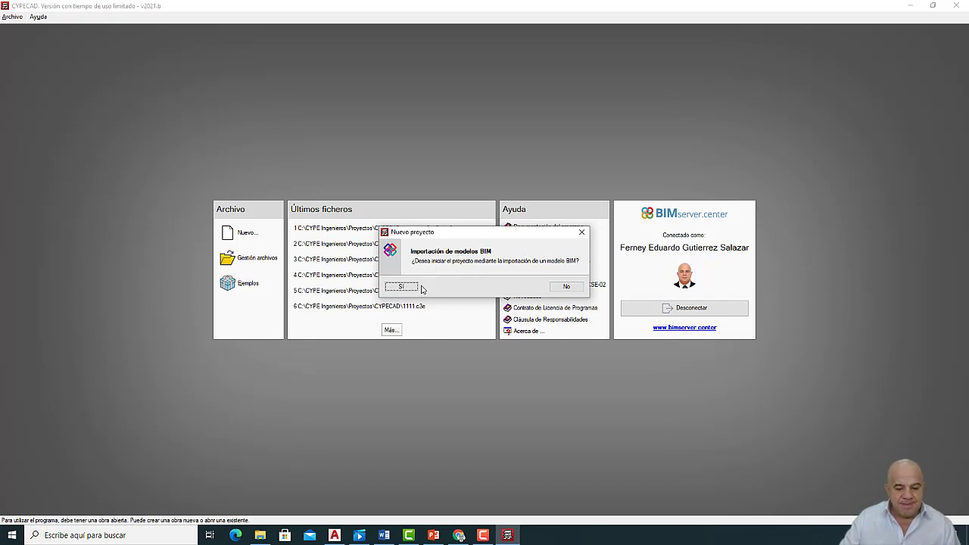
click(568, 286)
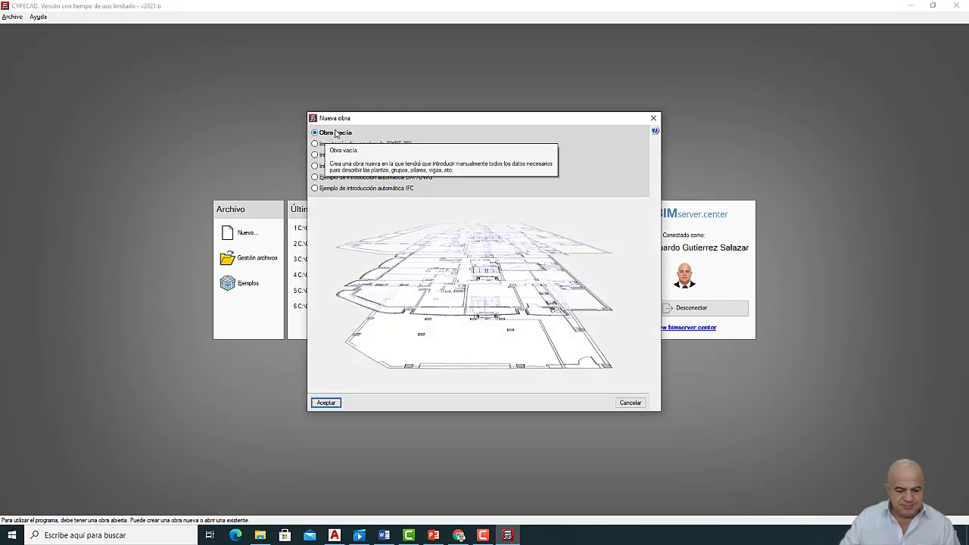
click(326, 403)
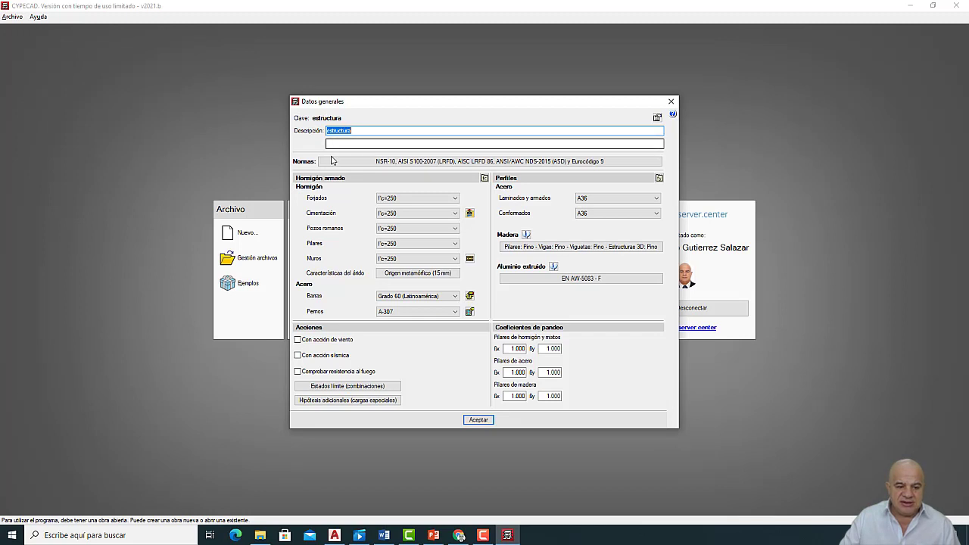
Set the design codes to NSR-10 (Colombia) for concrete, AISI S100-2007 (LRFD) (USA) for cold-formed steel and AISC LRFD 86 (USA) for rolled steel.
click(353, 130)
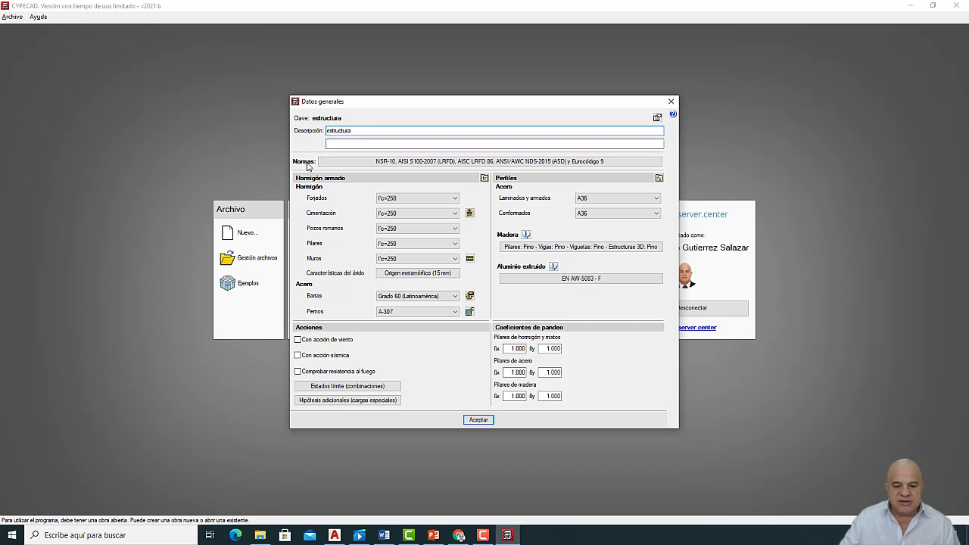
click(621, 161)
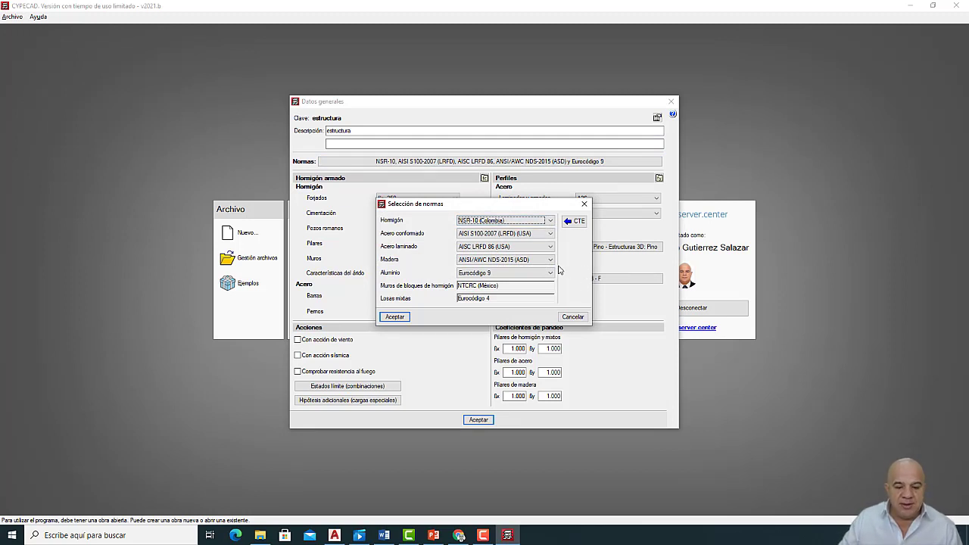
click(550, 220)
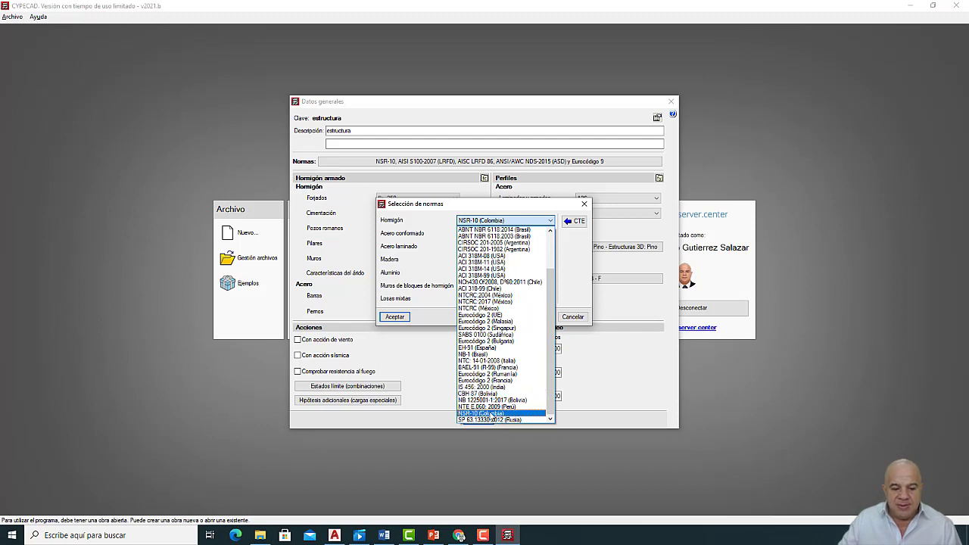
click(492, 414)
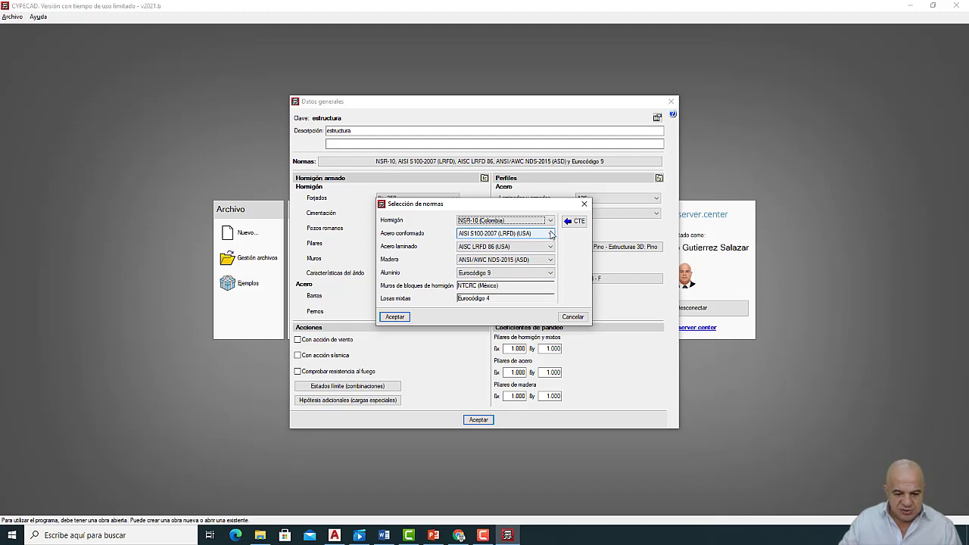
click(551, 234)
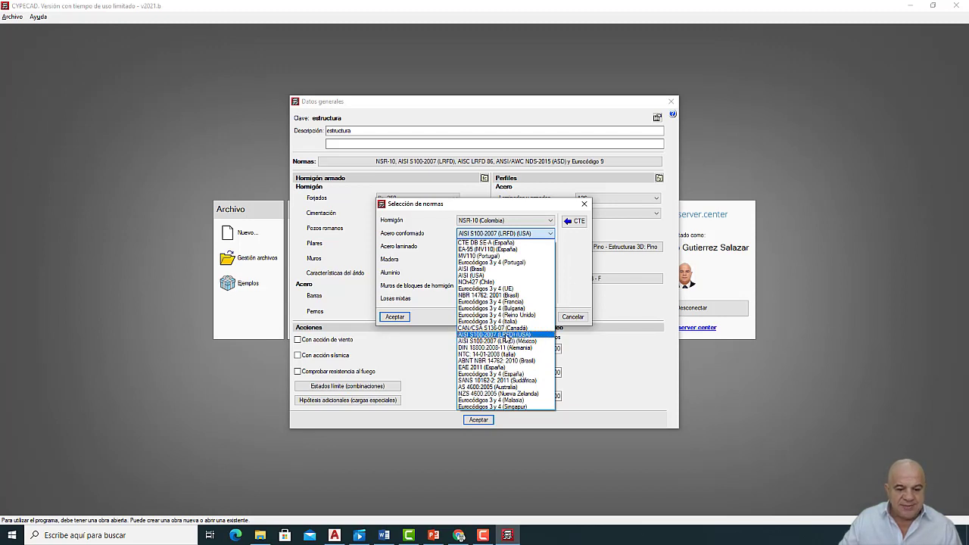
click(512, 335)
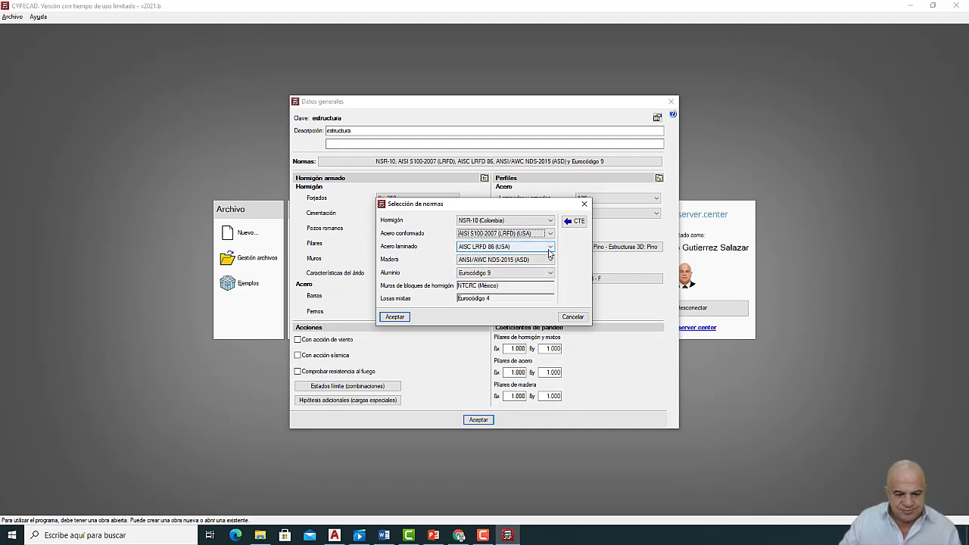
click(550, 252)
click(503, 299)
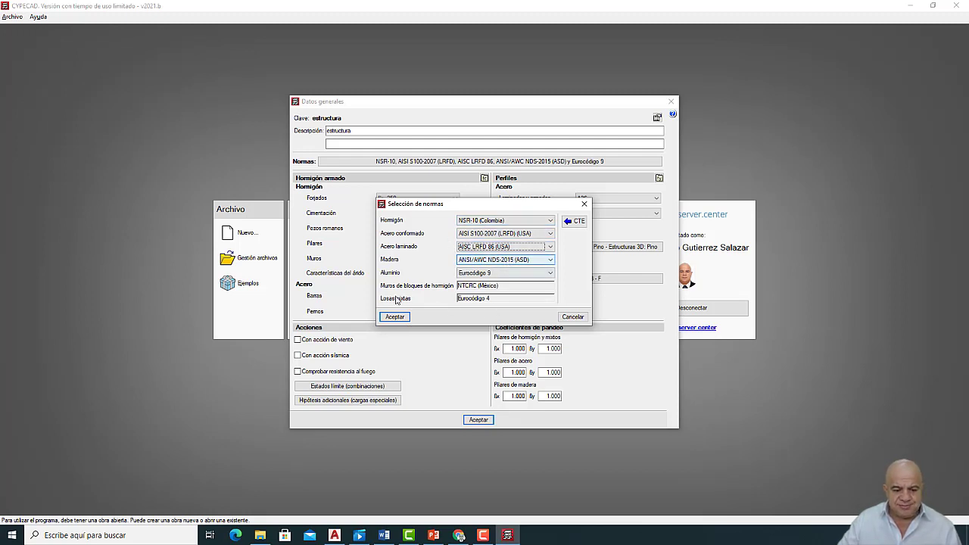
click(395, 317)
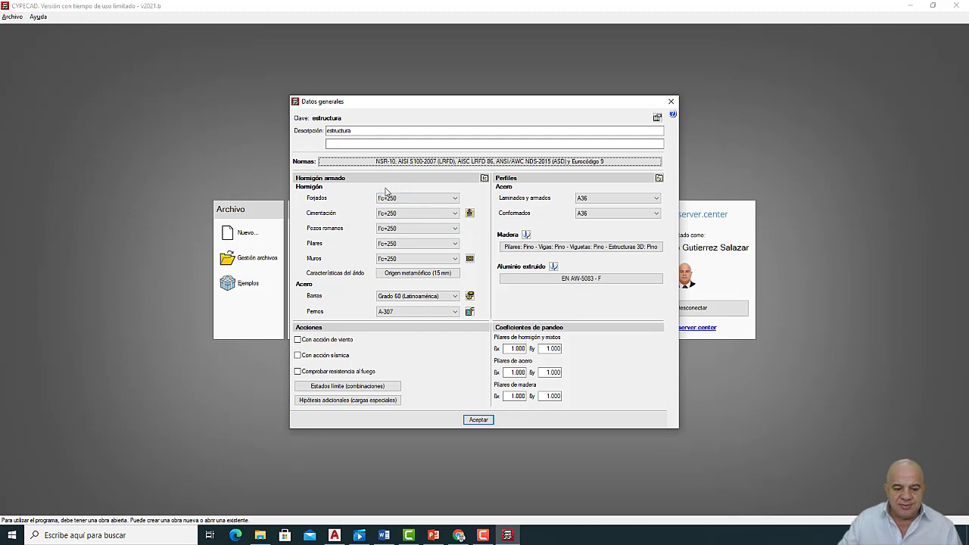
Set the concrete of the floor slabs (Forjados) to f'c=250.
click(455, 199)
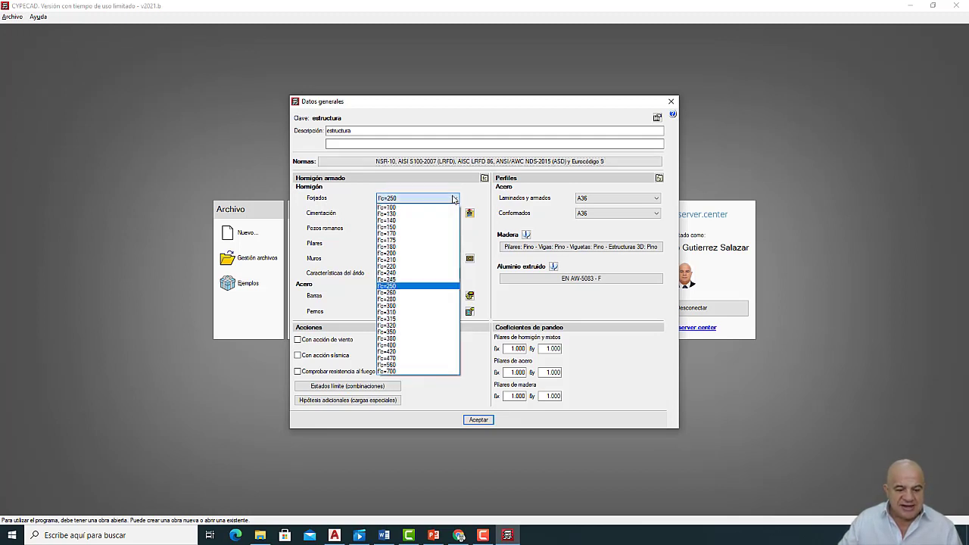
click(398, 286)
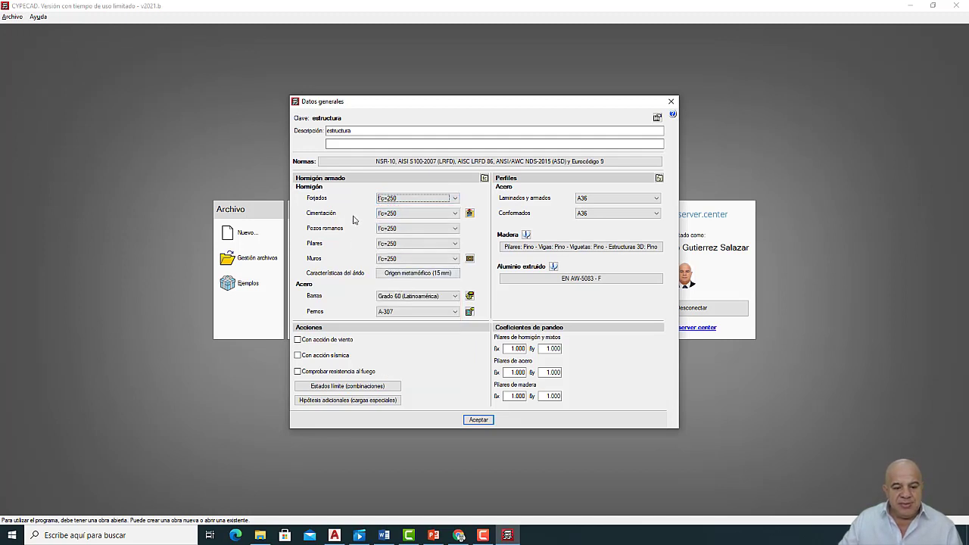
Assign the foundation soil the usual Grava values: 3.00 kp/cm² for persistent situations and 4.50 kp/cm² for seismic and accidental ones.
click(471, 215)
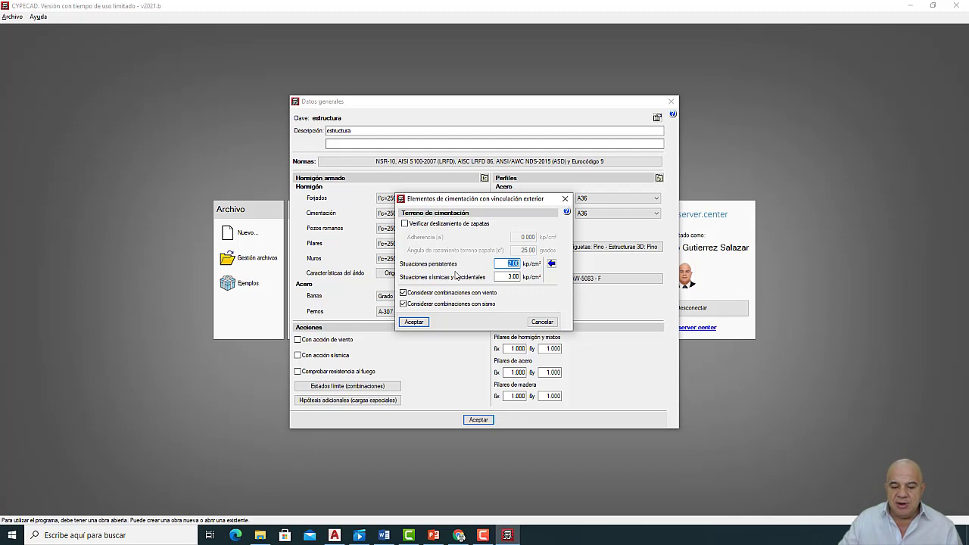
mouse_move(505, 264)
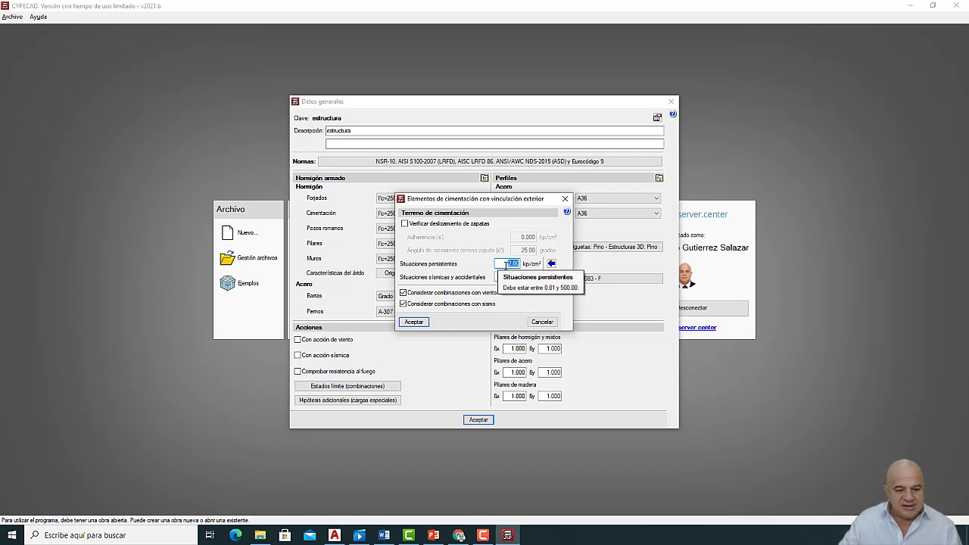
key(alt+Tab)
key(alt+Tab)
key(alt+Tab)
key(alt+Tab)
key(alt+Tab)
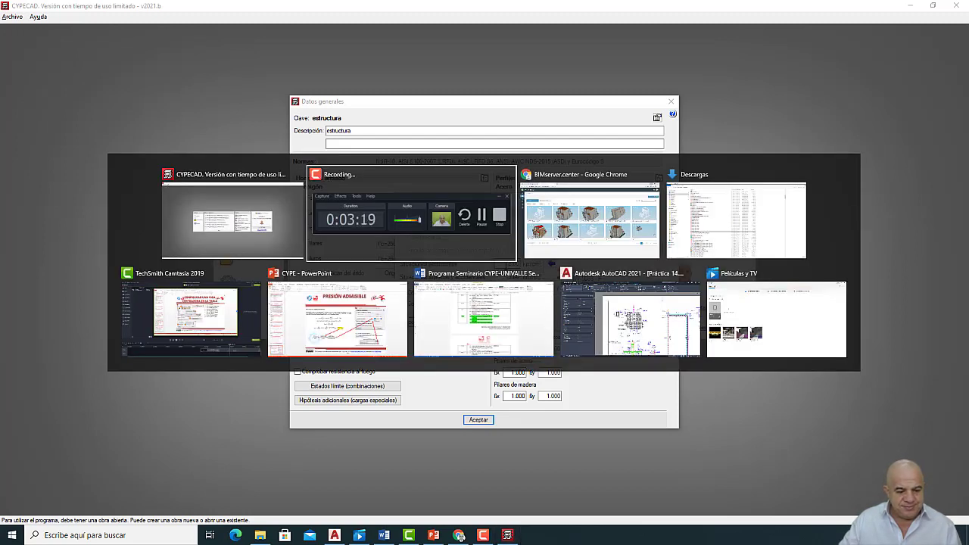
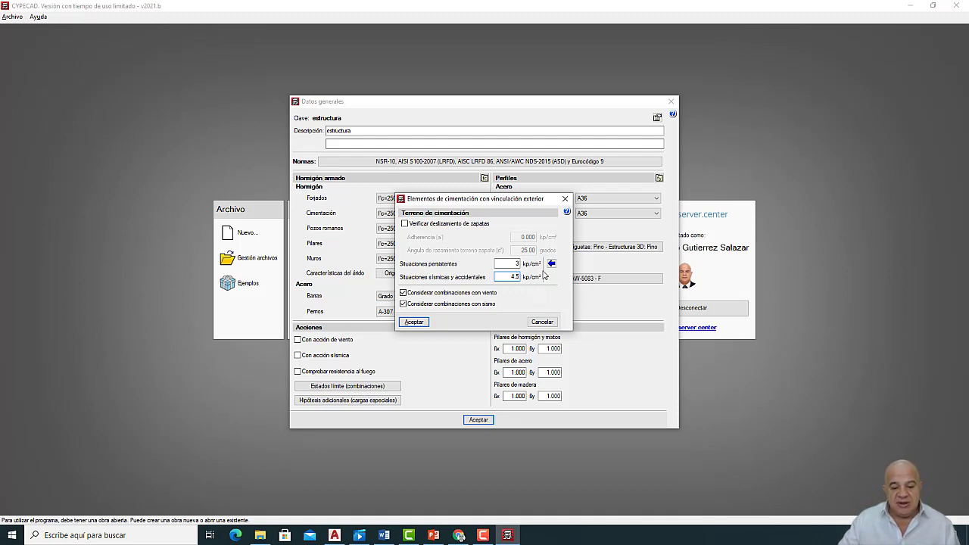
click(552, 263)
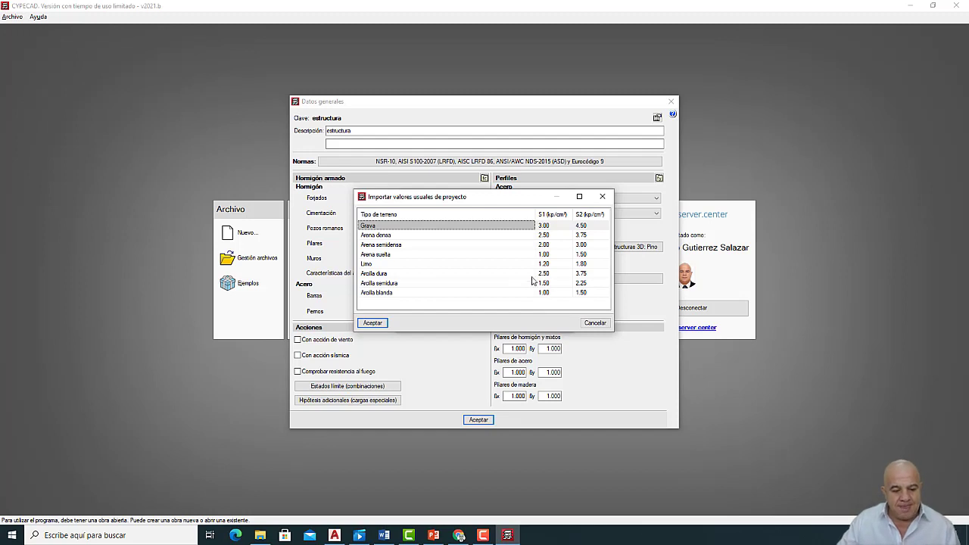
click(375, 323)
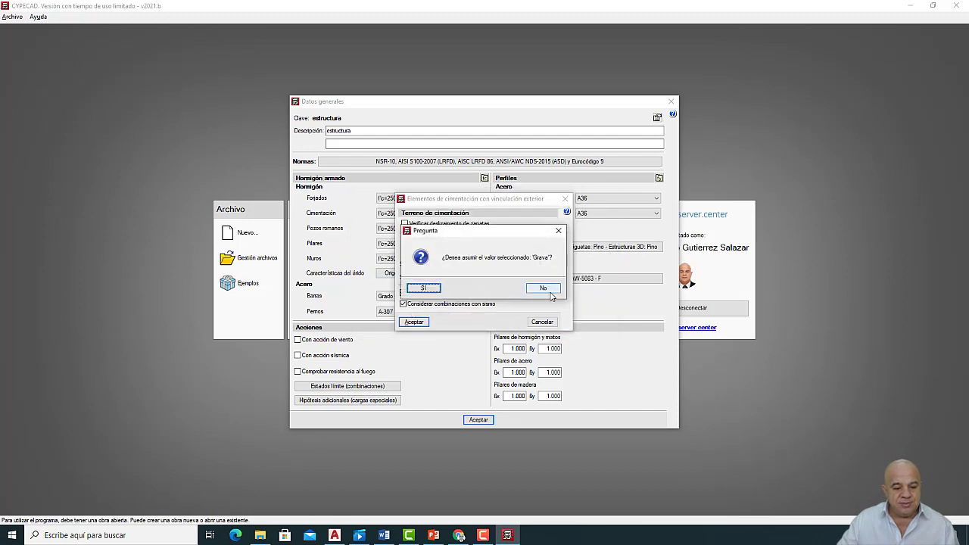
click(426, 289)
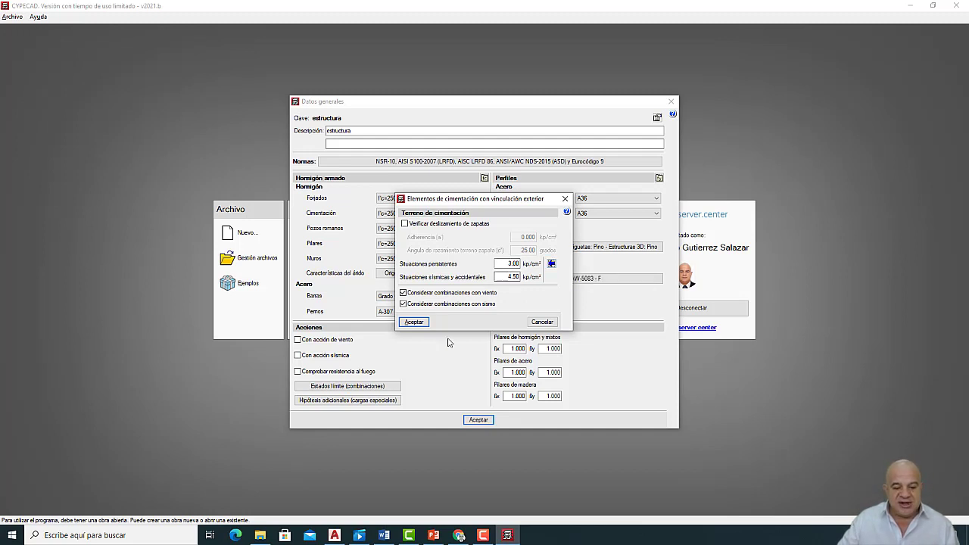
click(414, 323)
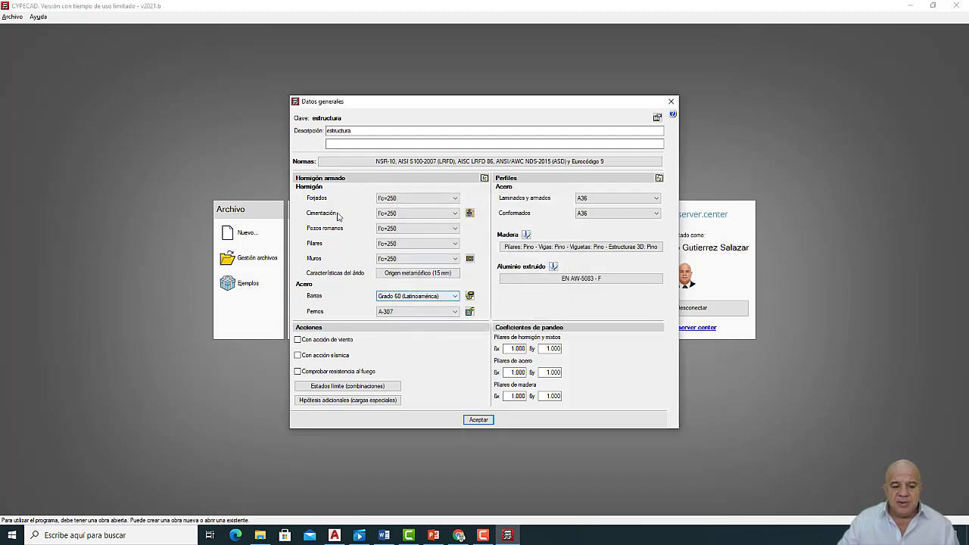
Set the reinforcing bar steel to Grado 60 (Latinoamérica).
click(455, 214)
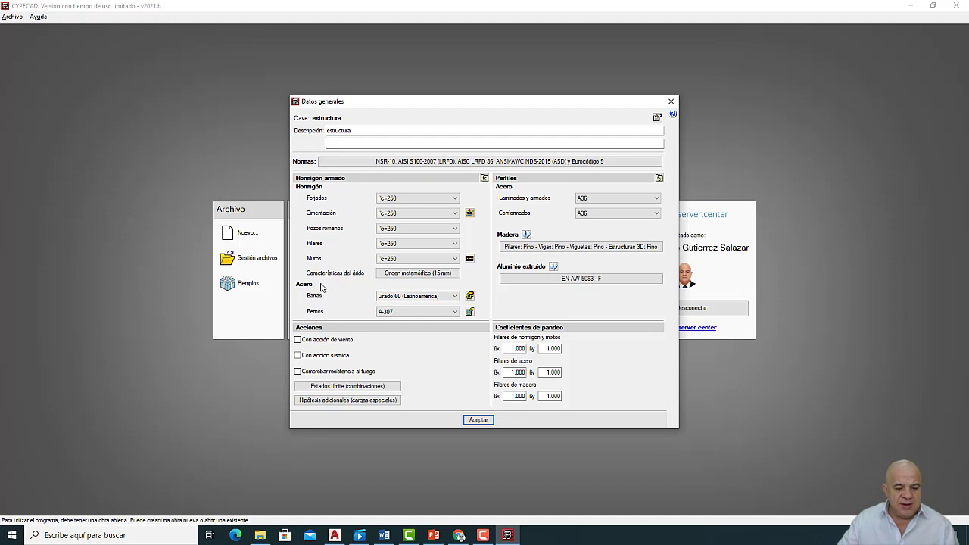
click(457, 298)
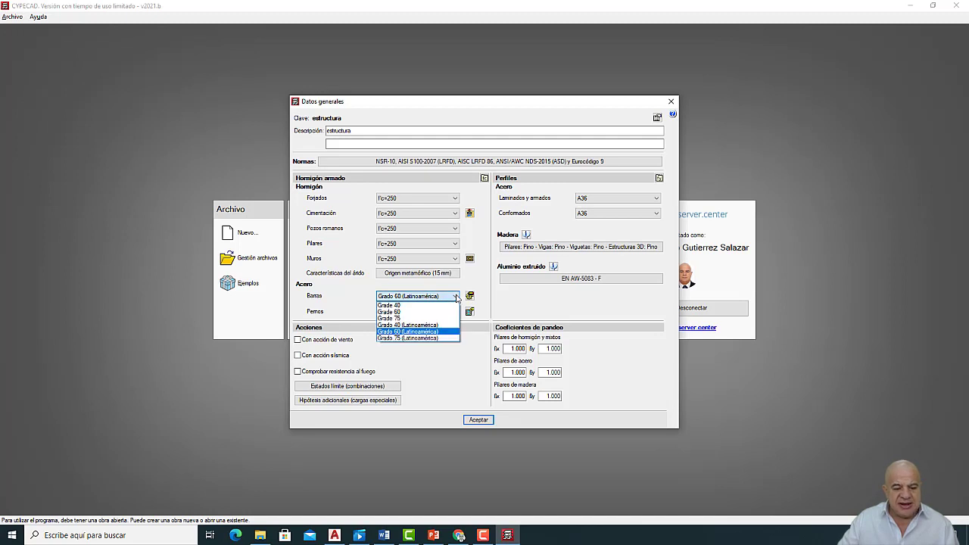
click(428, 336)
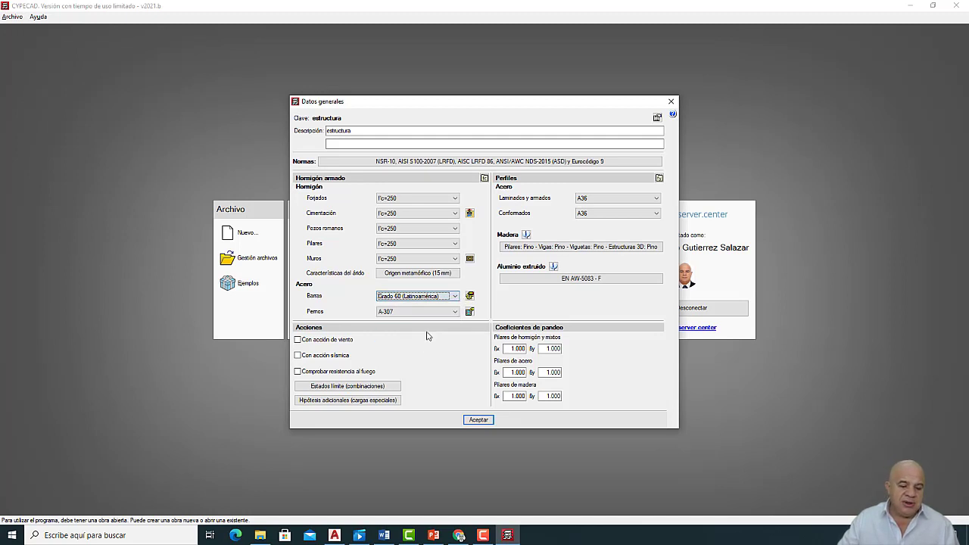
Open the foundation beams' bottom reinforcement table for straight bars with mounting reinforcement (Barras rectas con armadura de montaje).
click(471, 297)
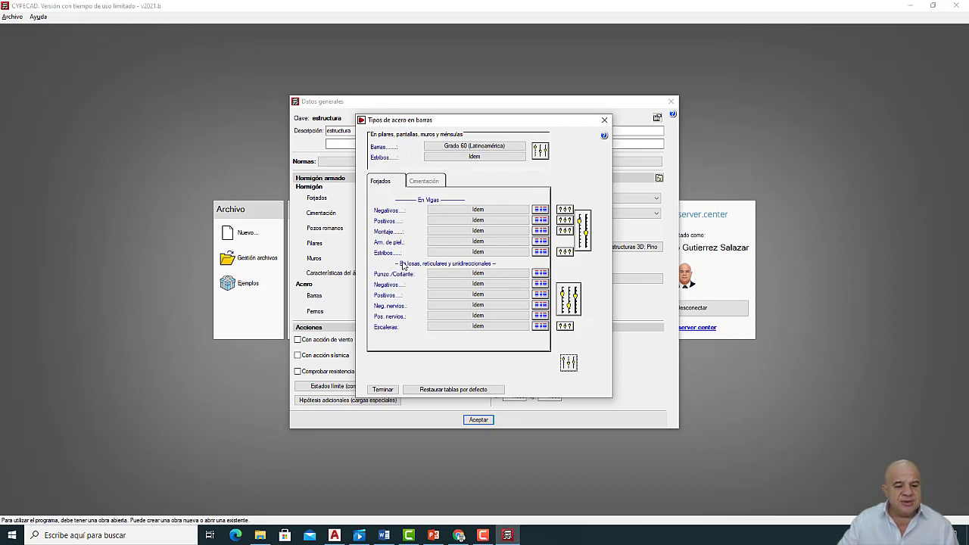
click(427, 181)
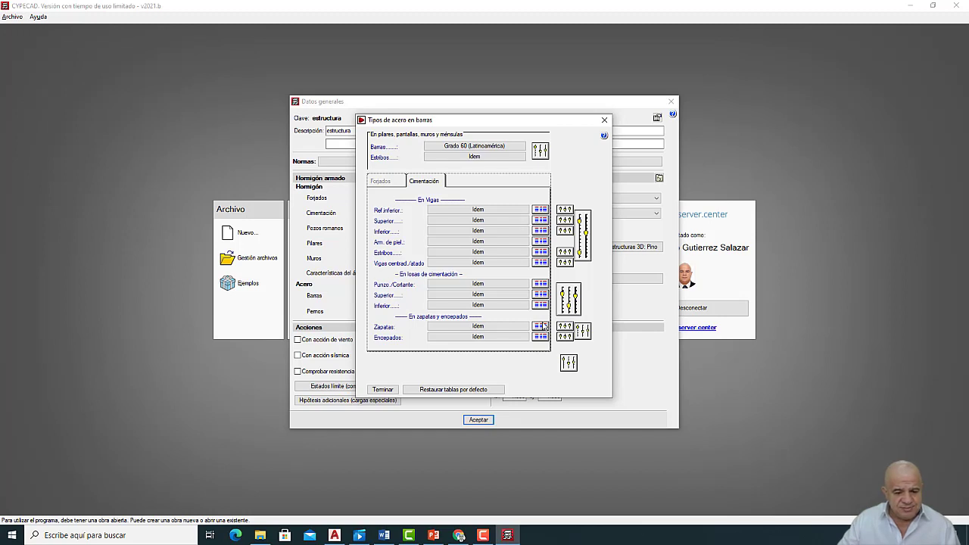
click(541, 212)
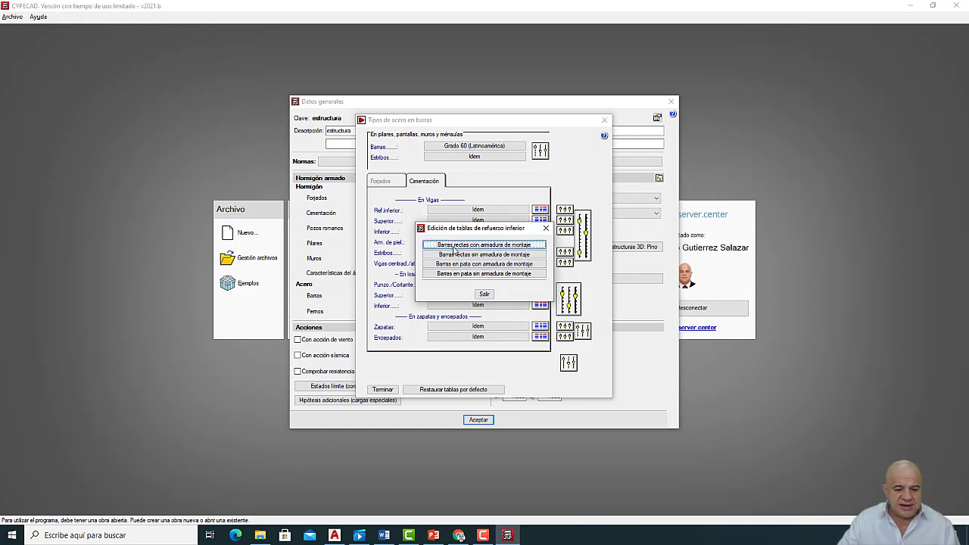
click(496, 246)
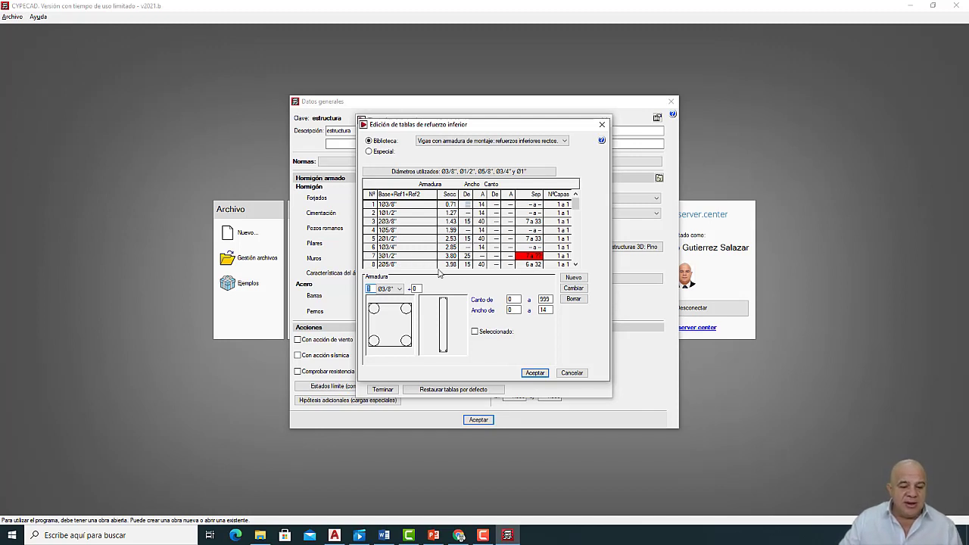
Examine the bar combinations, widths and spacings in the first eight rows of the bottom reinforcement table and close it.
click(373, 265)
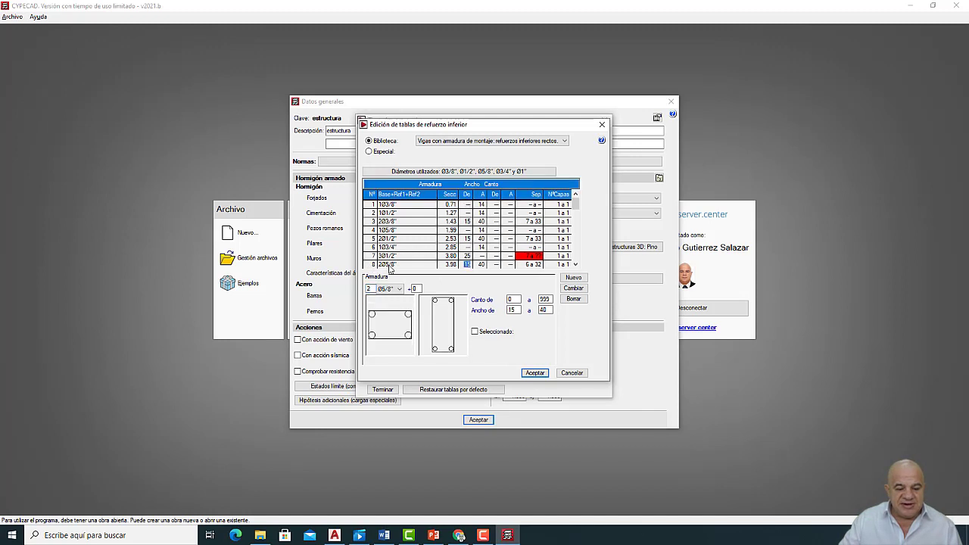
click(386, 256)
click(387, 239)
click(389, 231)
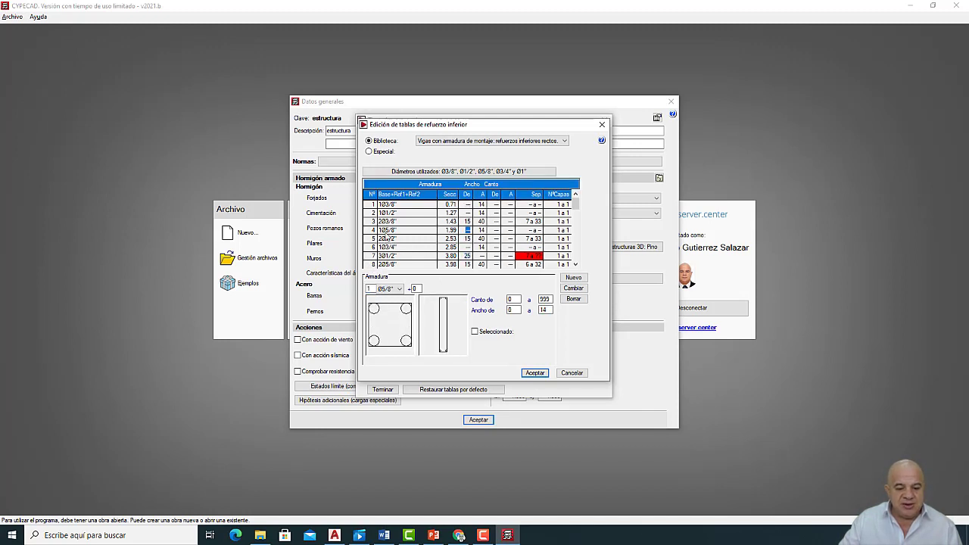
click(391, 223)
click(393, 214)
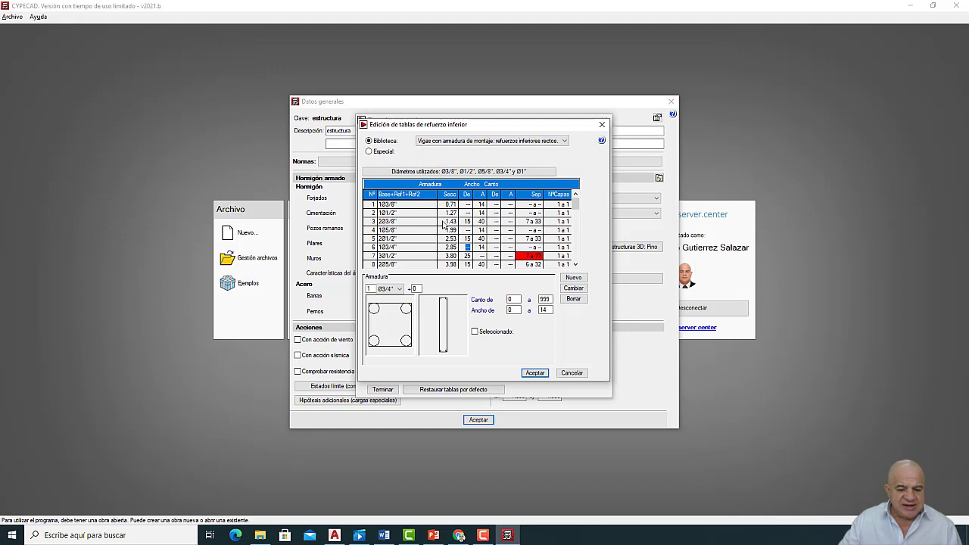
click(373, 239)
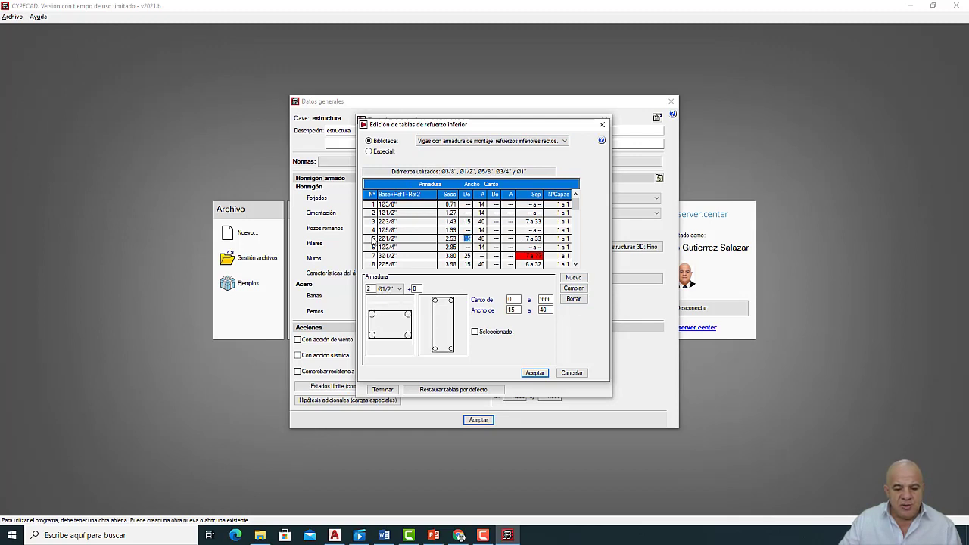
click(574, 277)
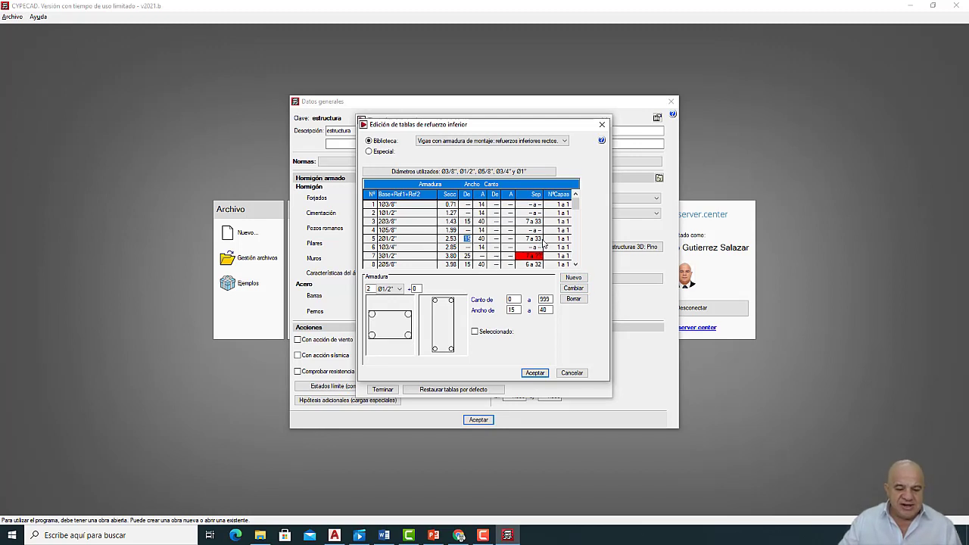
click(535, 374)
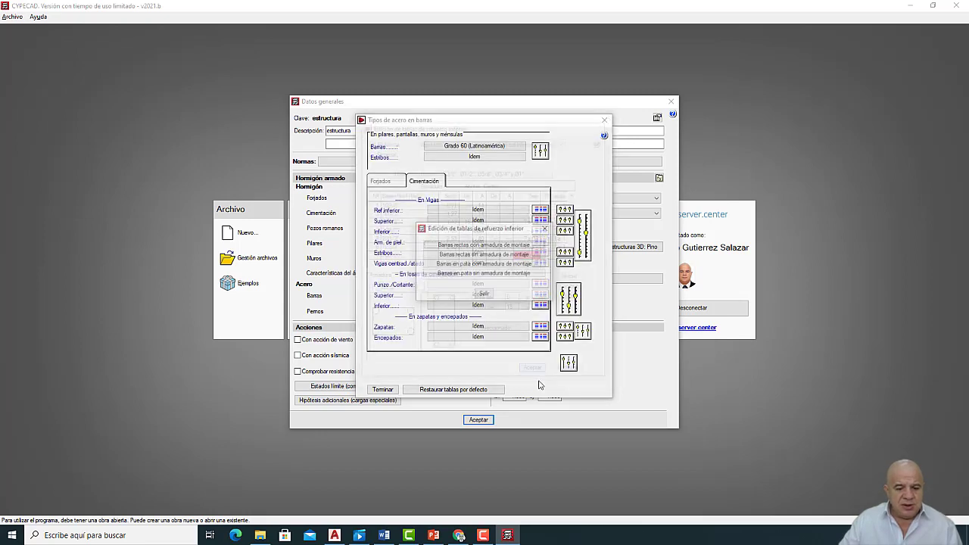
click(485, 293)
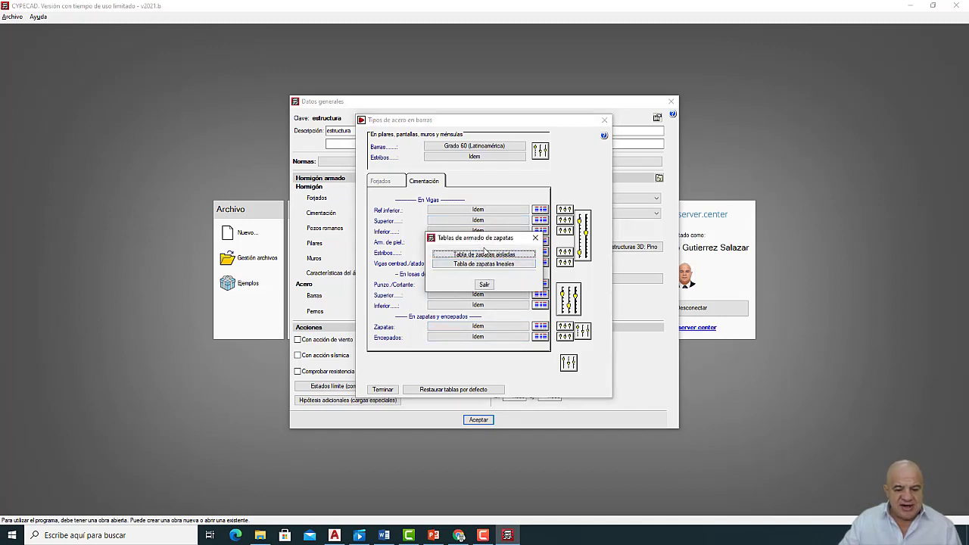
Switch the isolated footing reinforcement to a special table (Tabla especial) and open that table for editing.
click(483, 255)
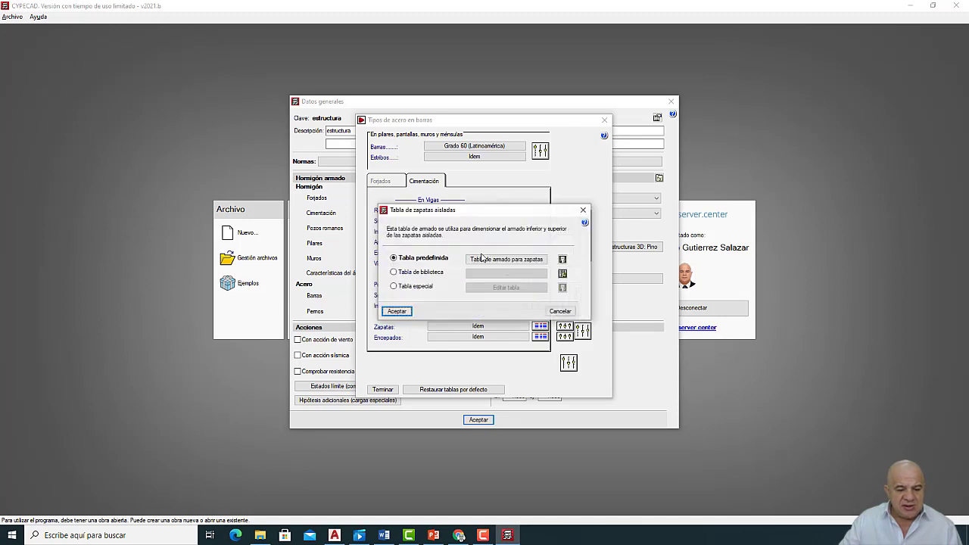
click(400, 289)
click(517, 289)
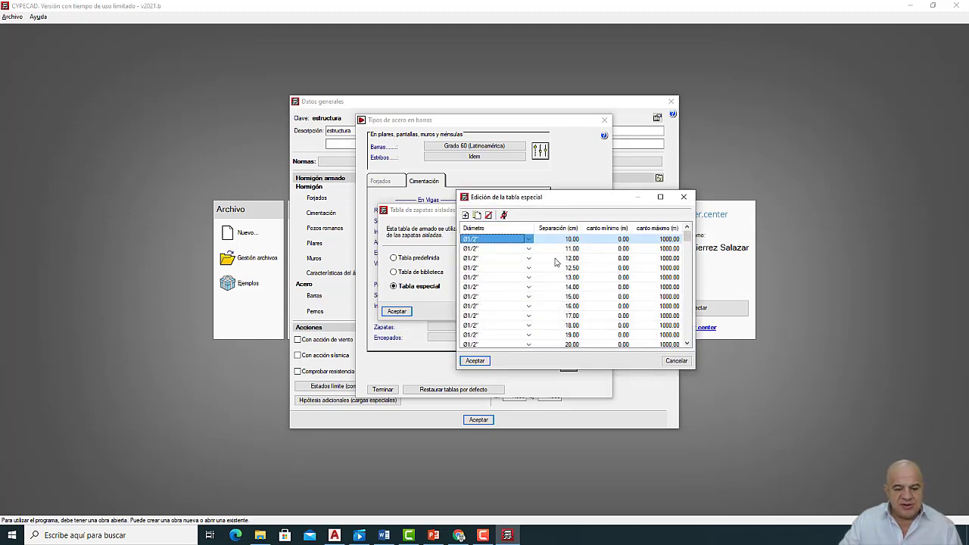
Delete the Ø1/2" rows with spacings from 11 to 14 cm from the special table.
click(475, 259)
click(575, 259)
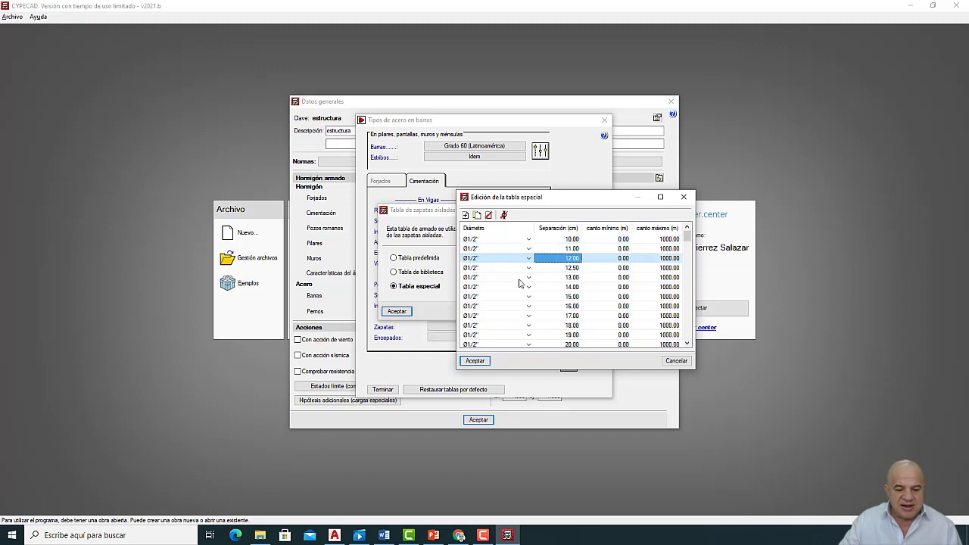
click(472, 315)
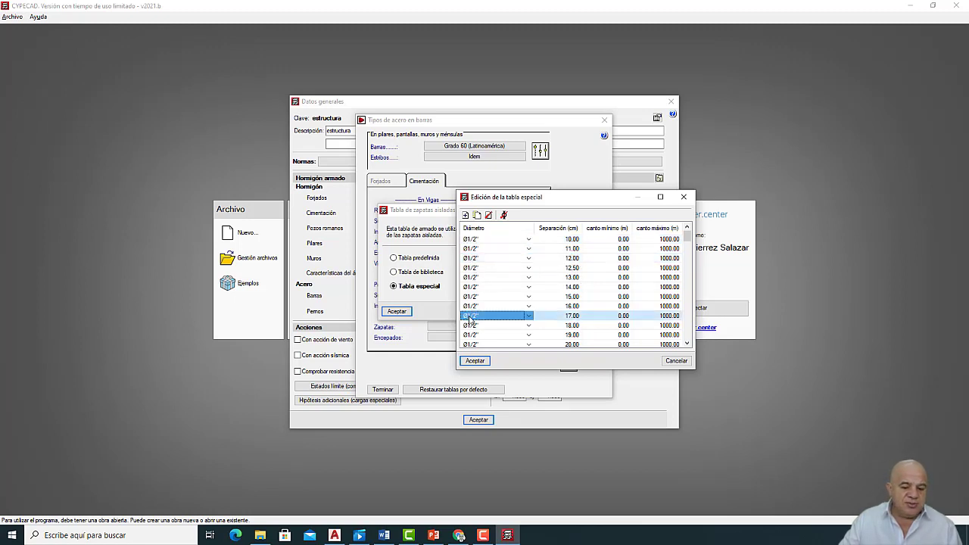
click(577, 316)
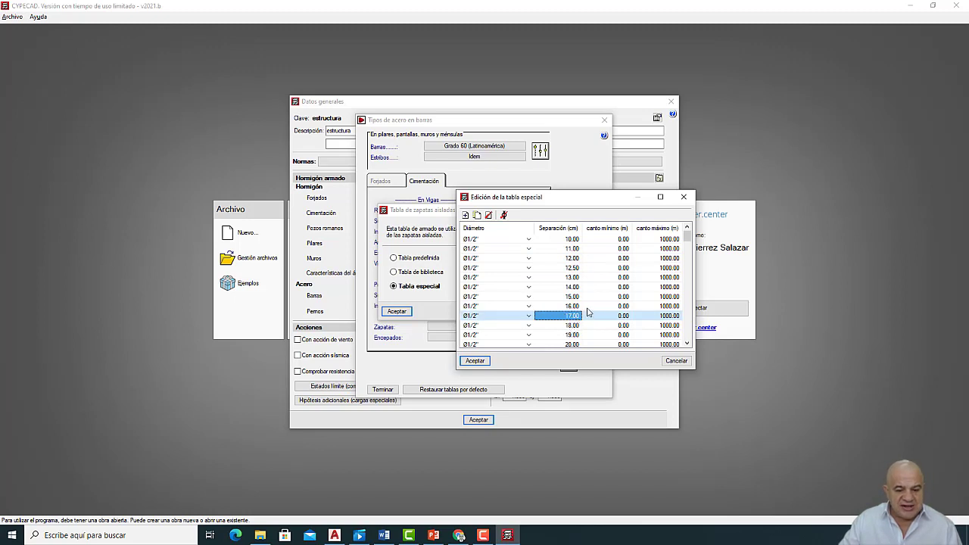
click(572, 240)
click(571, 298)
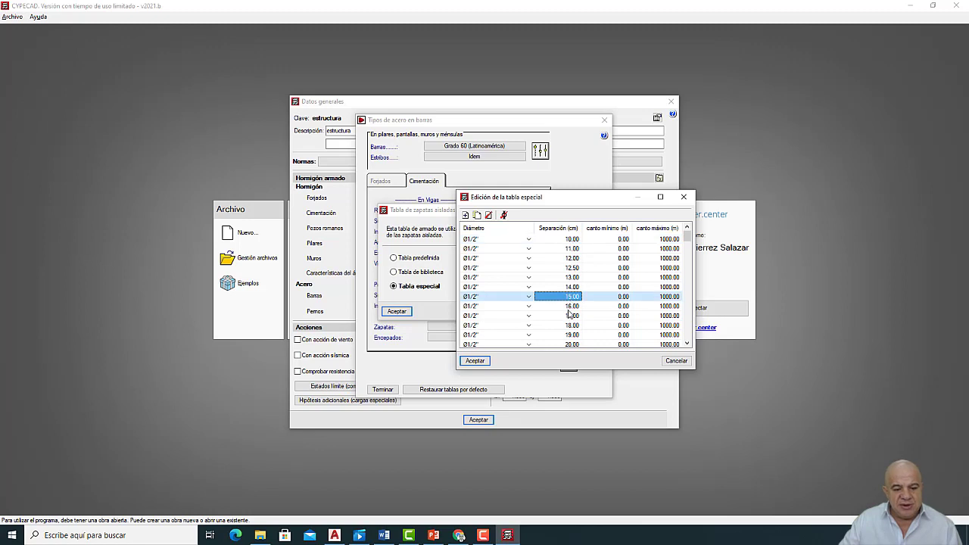
click(472, 250)
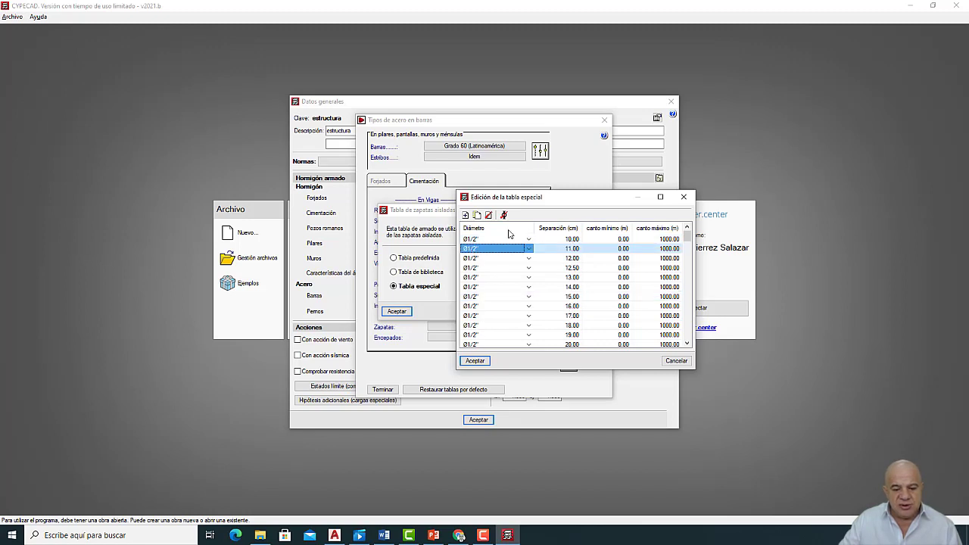
click(489, 216)
click(488, 216)
click(489, 216)
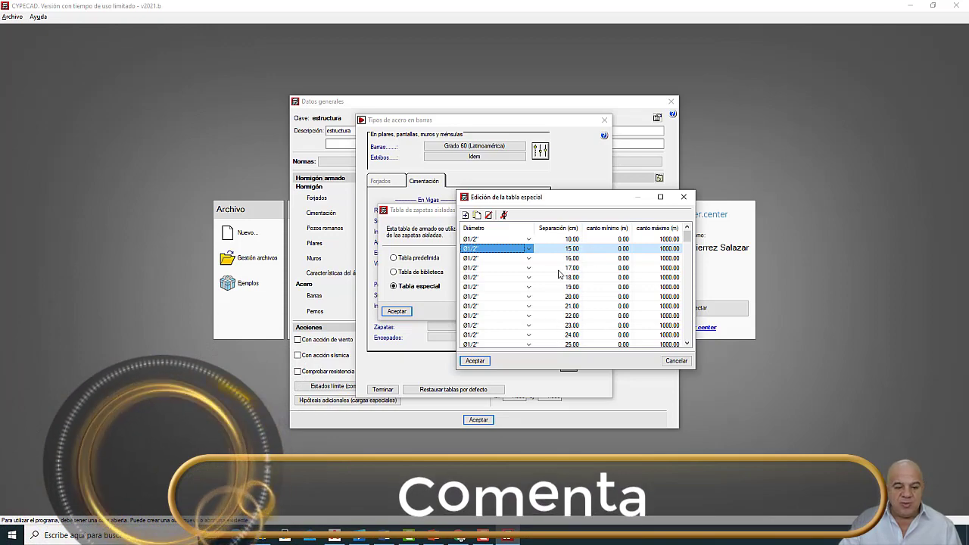
Add a Ø5/8" row with a 20 cm spacing to the special table and accept the table.
click(465, 215)
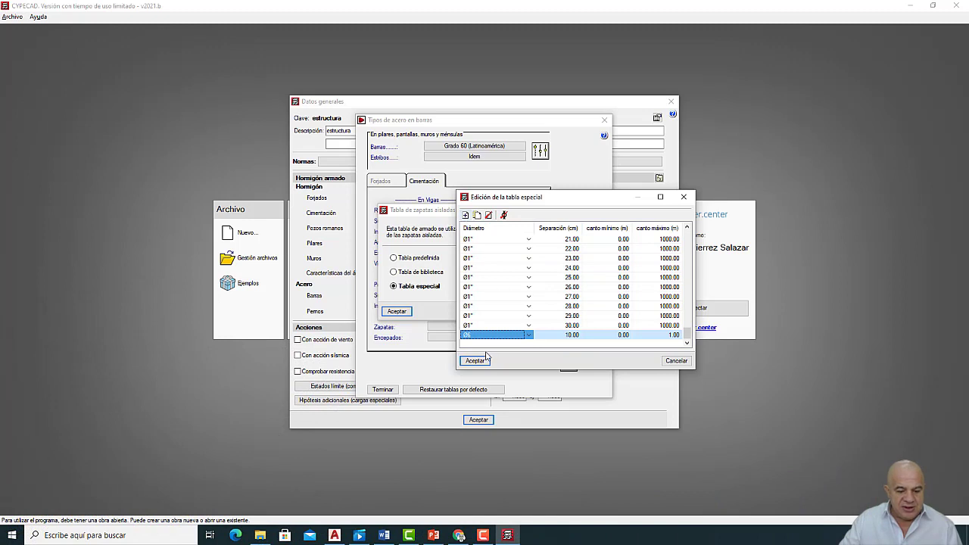
click(529, 335)
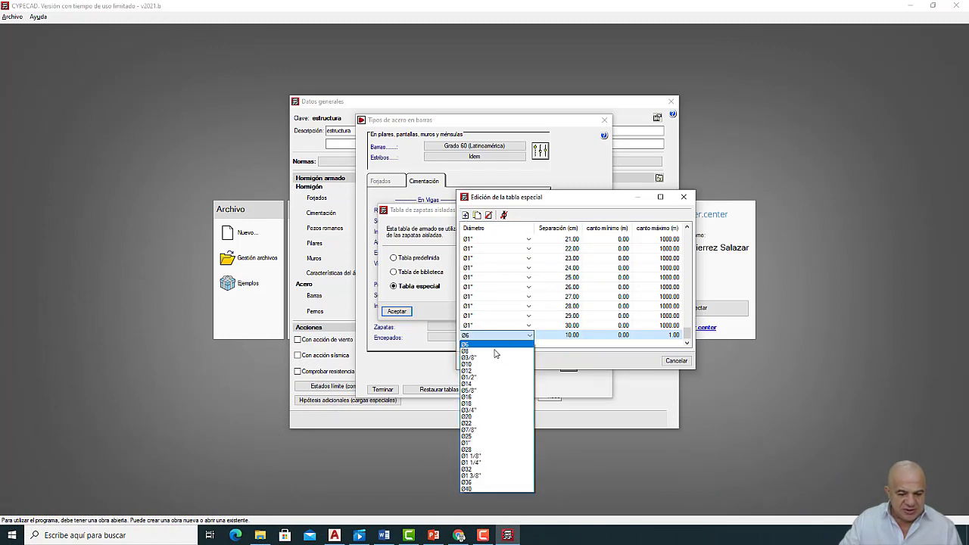
click(478, 391)
click(576, 335)
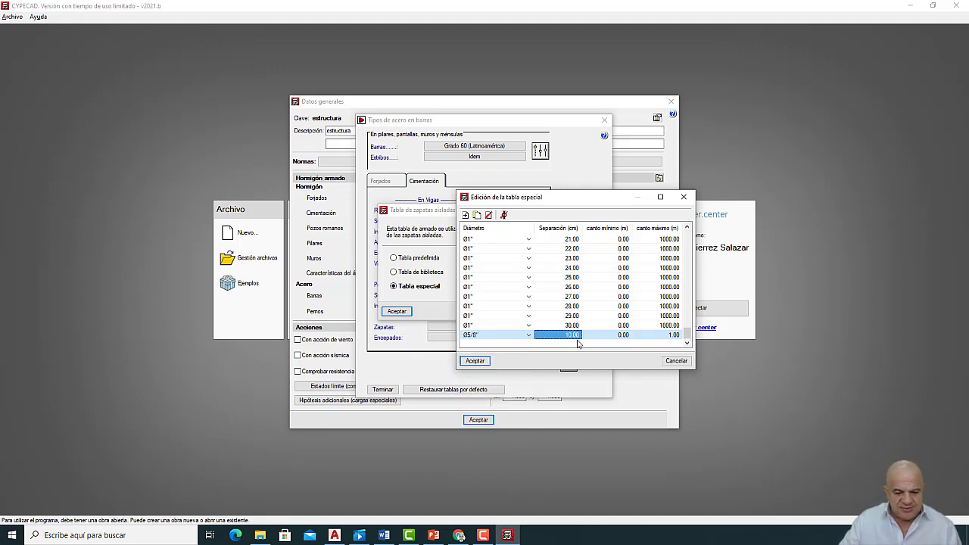
text(12)
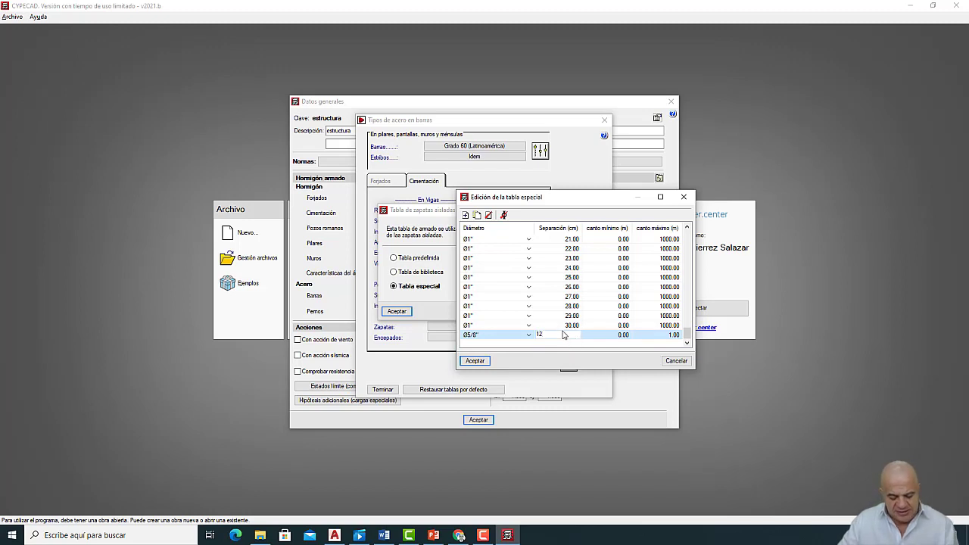
key(BackSpace)
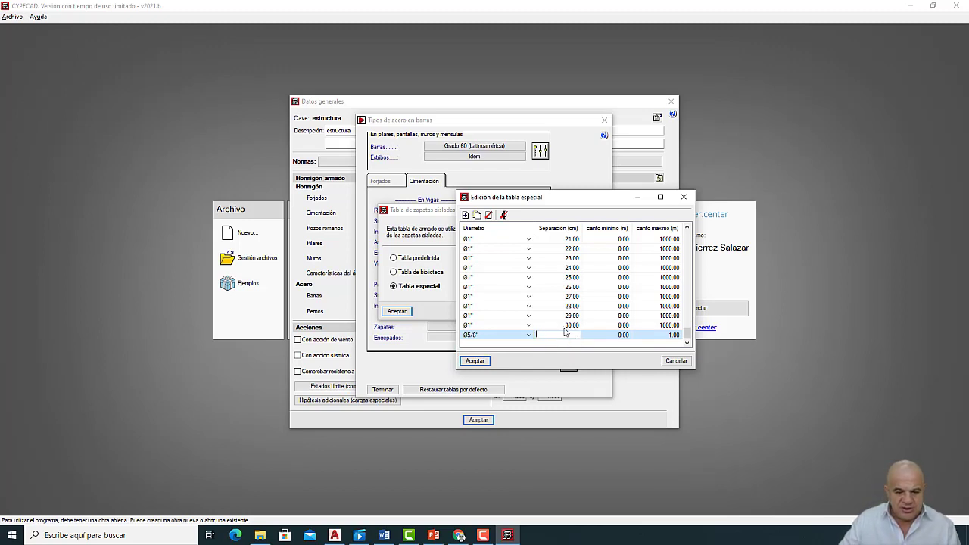
click(599, 336)
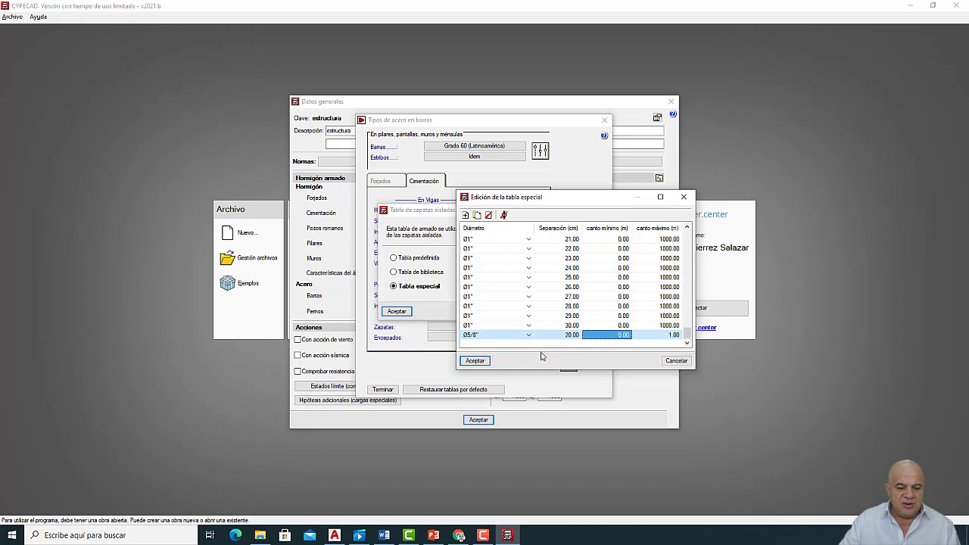
click(475, 360)
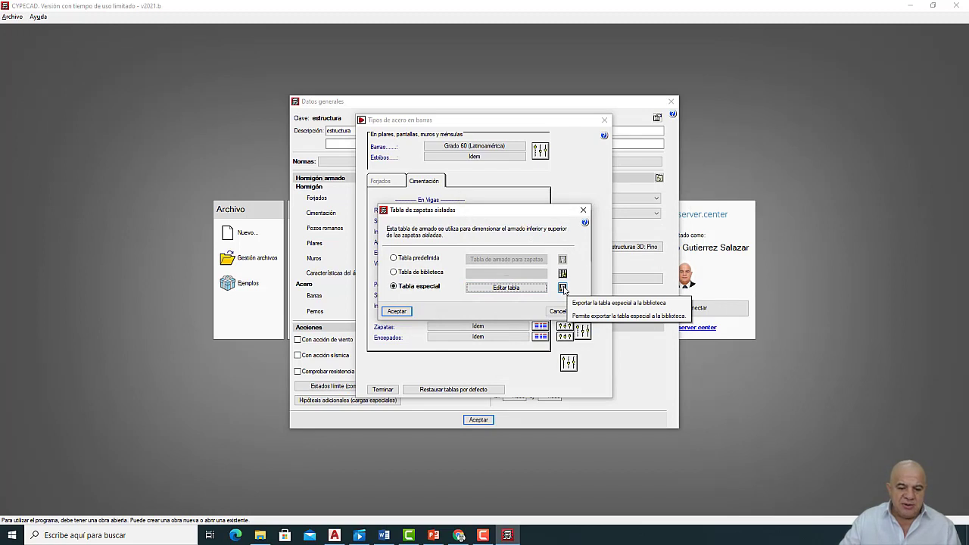
Export the special table to the library as fg and accept the isolated footing table settings.
click(562, 289)
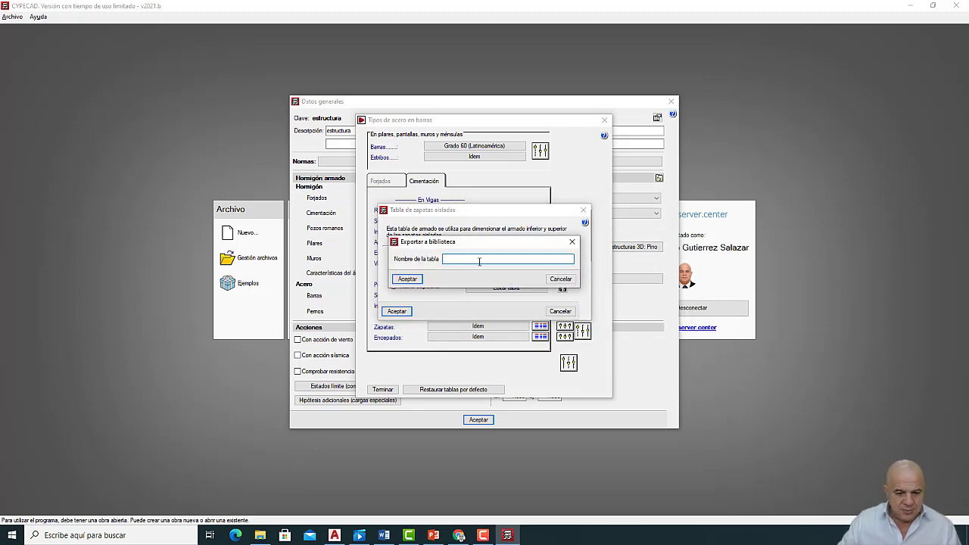
text(fg)
click(408, 278)
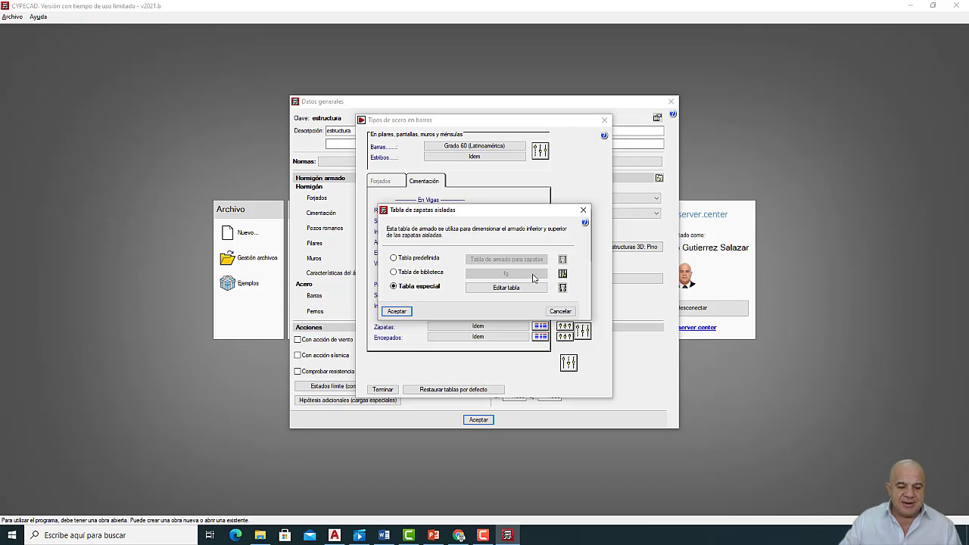
click(398, 311)
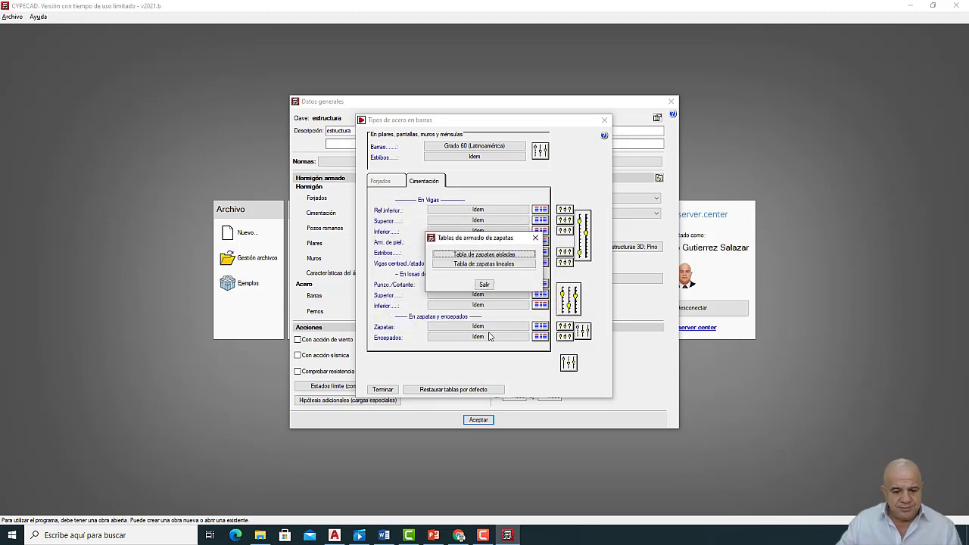
click(483, 285)
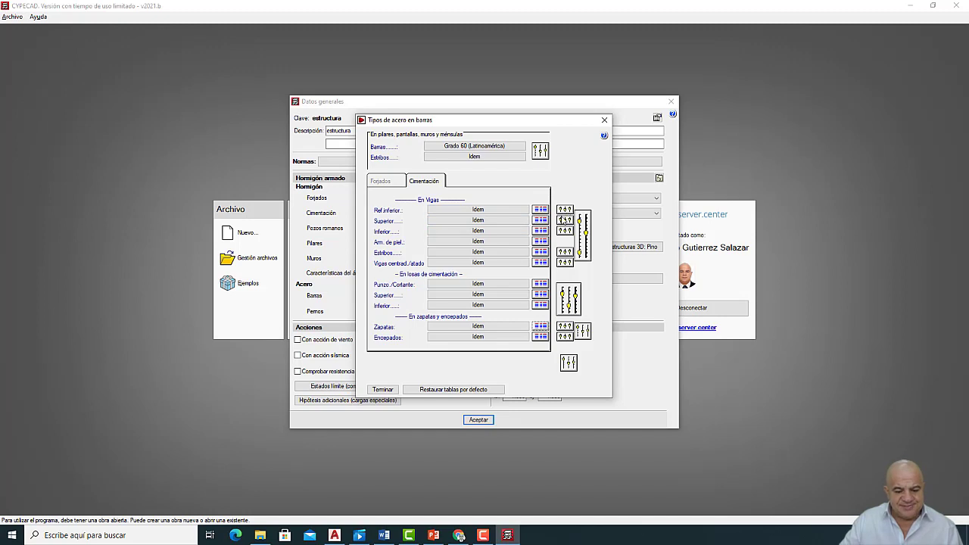
Review the width increment, depth increment and minimum depth in the isolated footing options and accept them without changes.
click(568, 327)
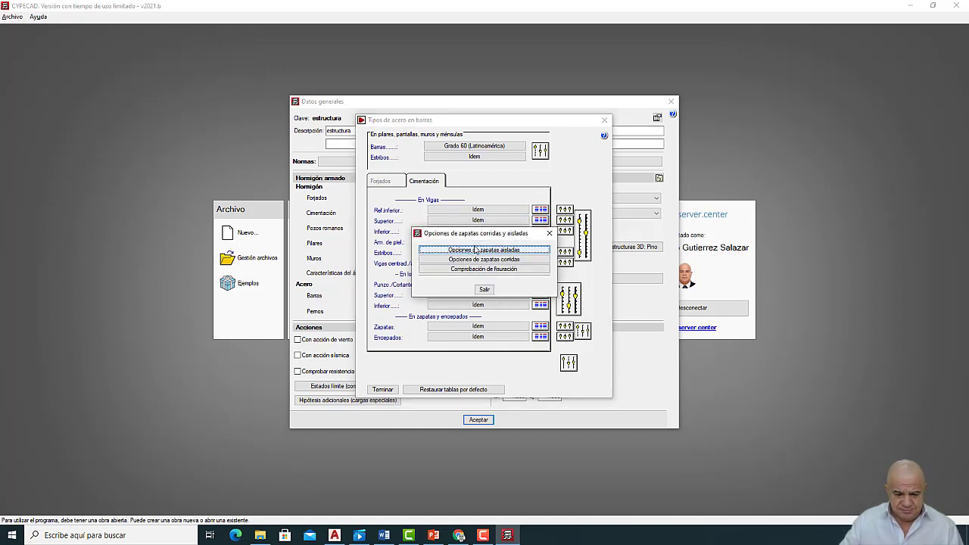
click(500, 250)
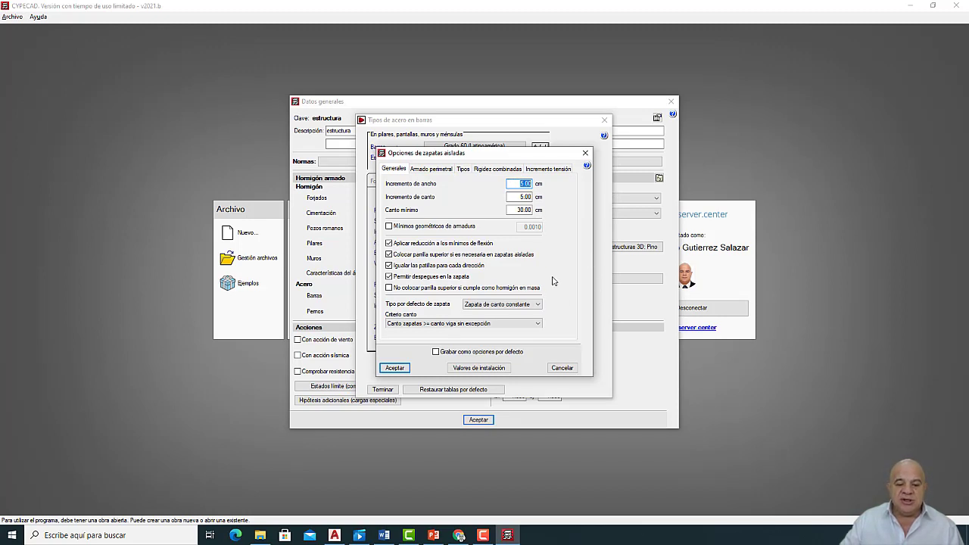
click(523, 183)
double_click(522, 183)
click(521, 196)
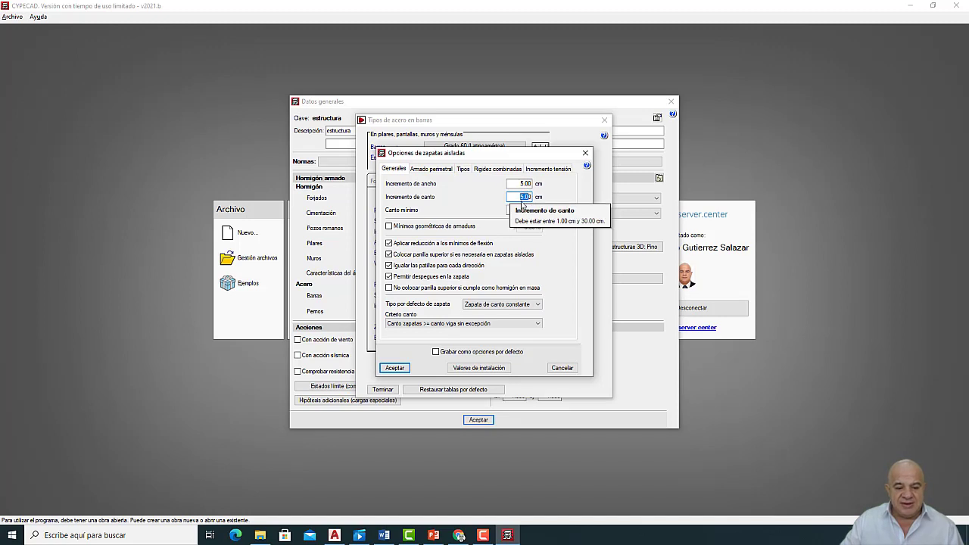
click(520, 197)
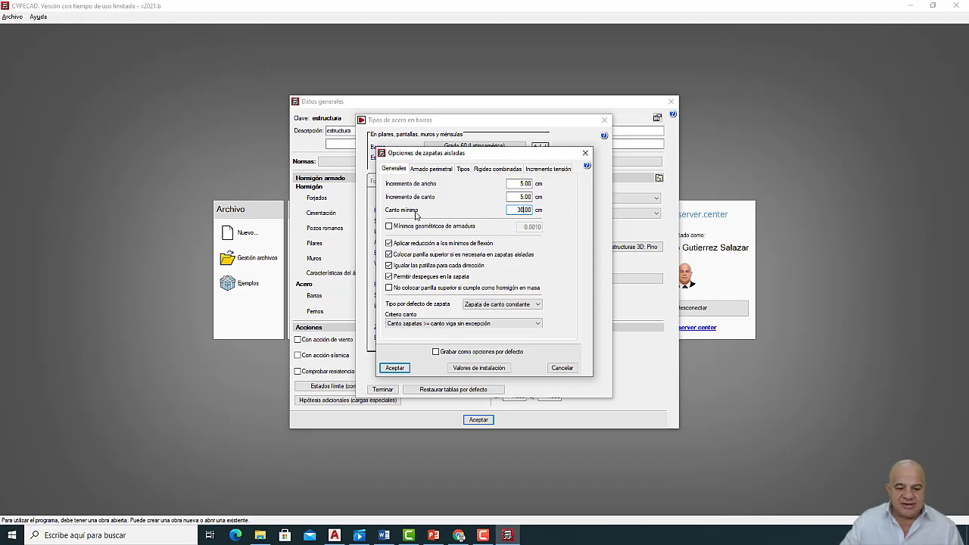
drag(519, 211, 529, 212)
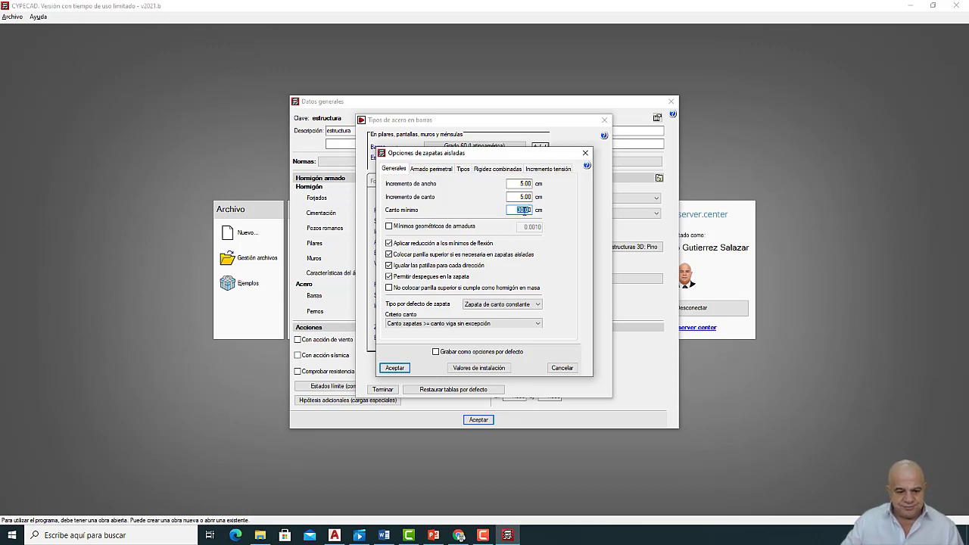
click(396, 368)
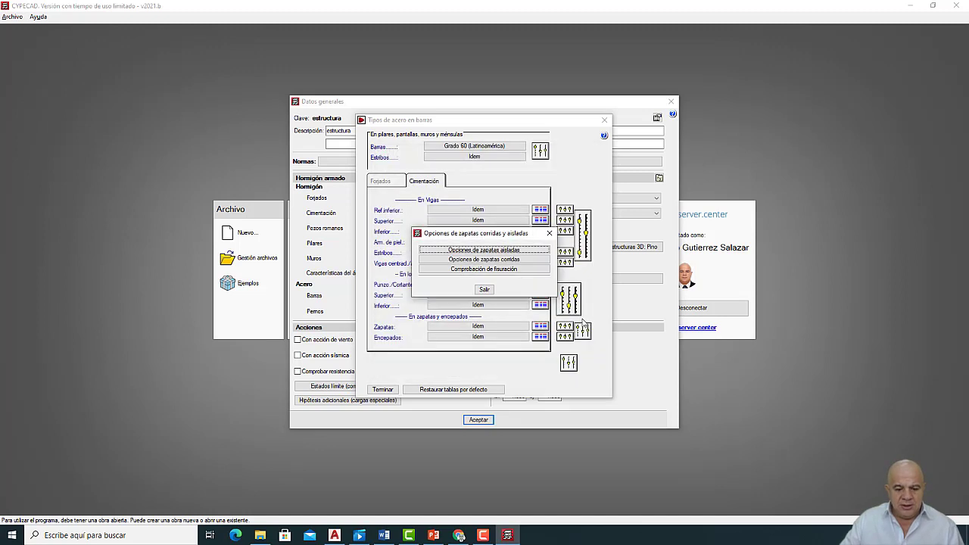
click(485, 291)
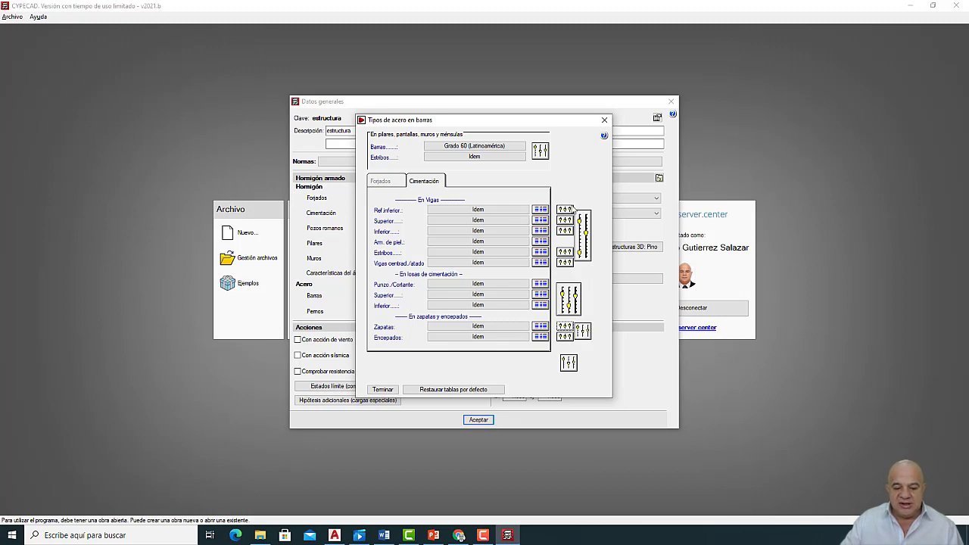
Set the blinding concrete thickness (Espesor del hormigón de limpieza) to 10 cm.
click(587, 334)
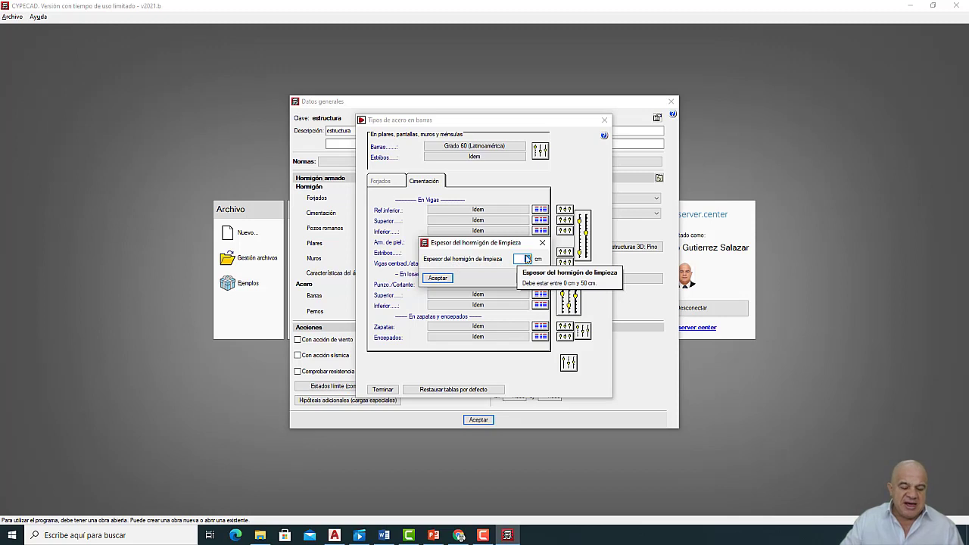
text(10)
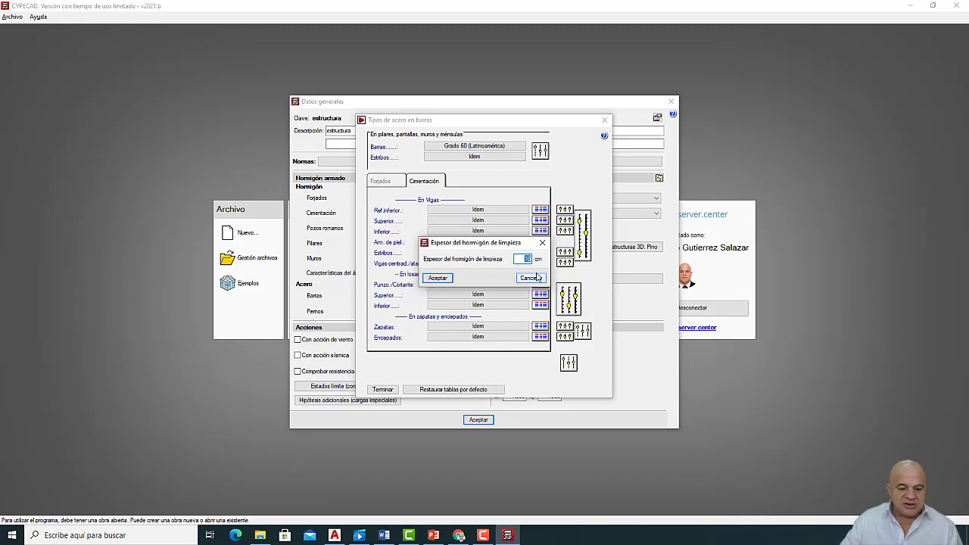
click(435, 278)
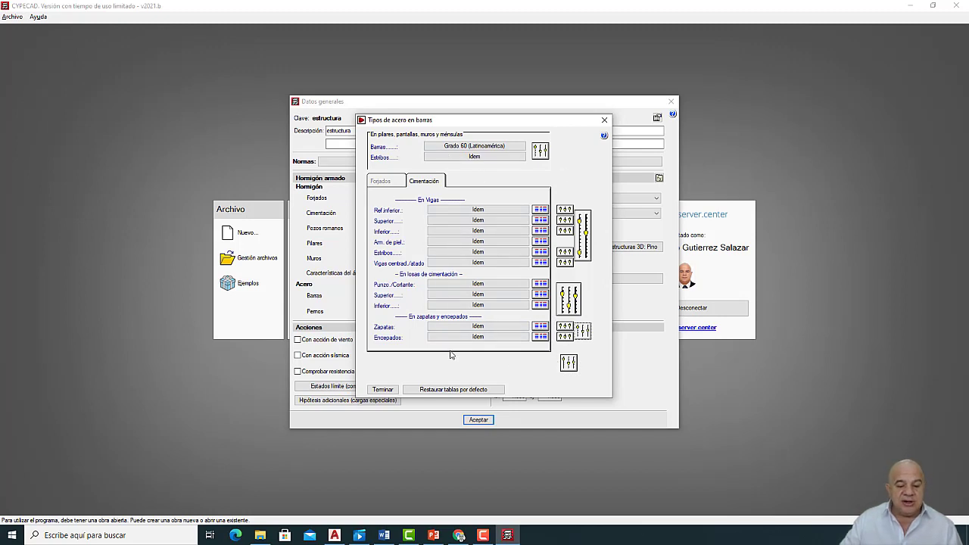
Set the maximum bar length (Longitud máxima de una barra) to 8 m in the common bar options.
click(569, 363)
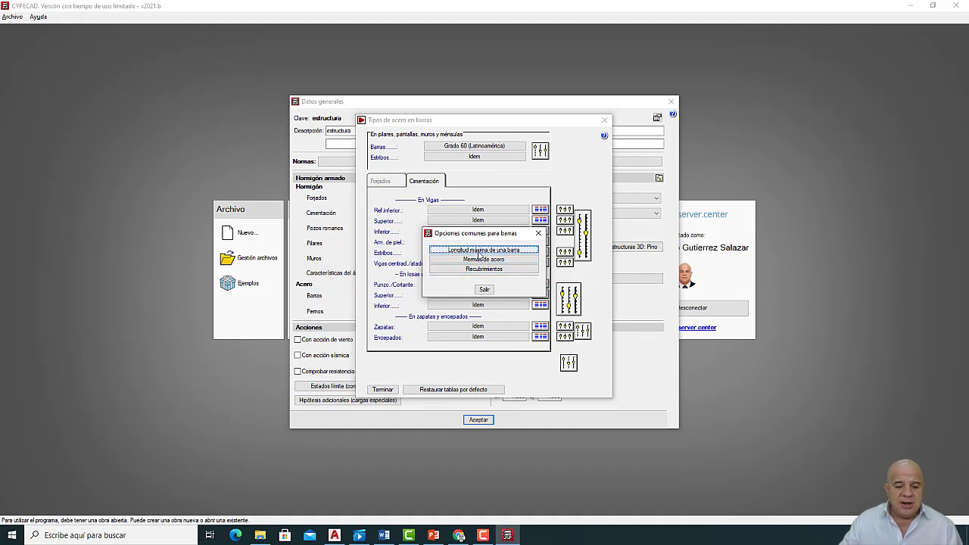
click(483, 250)
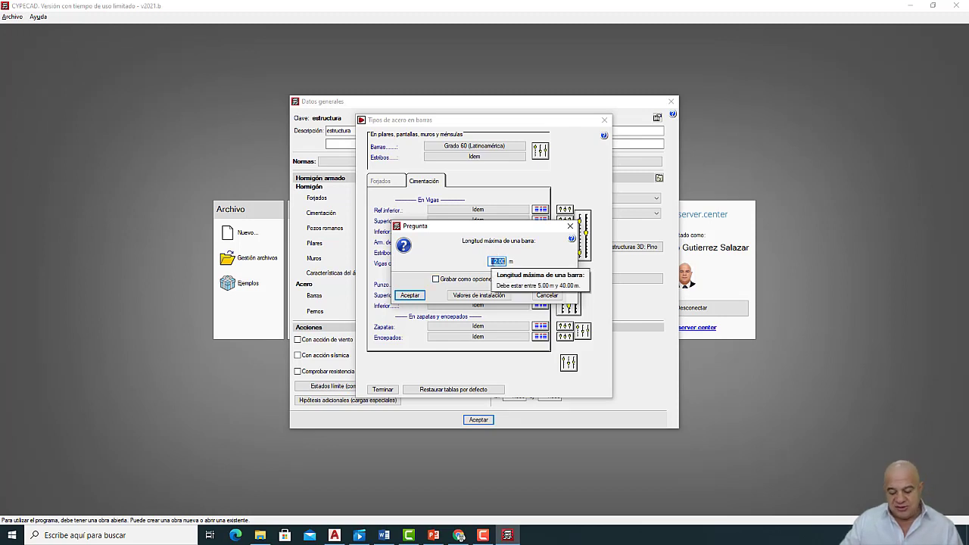
click(491, 262)
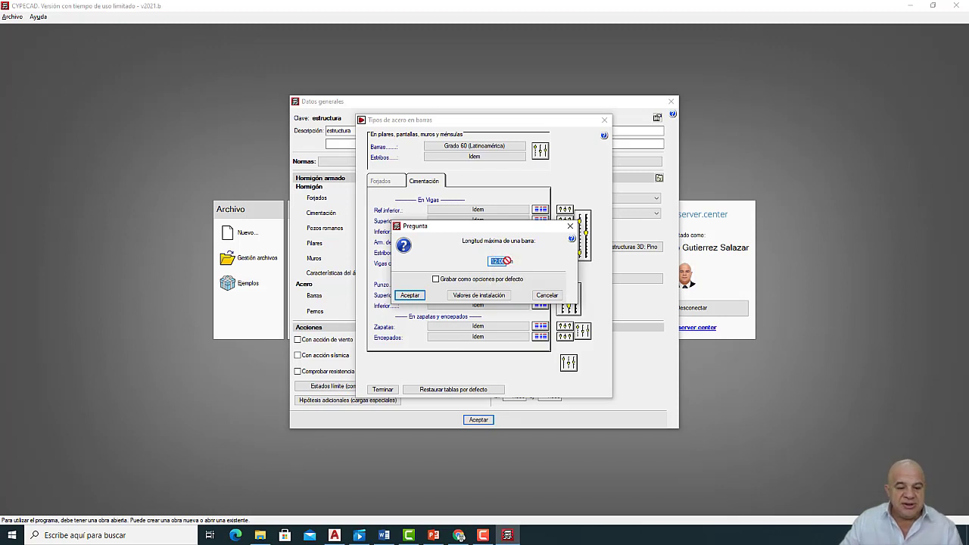
text(8)
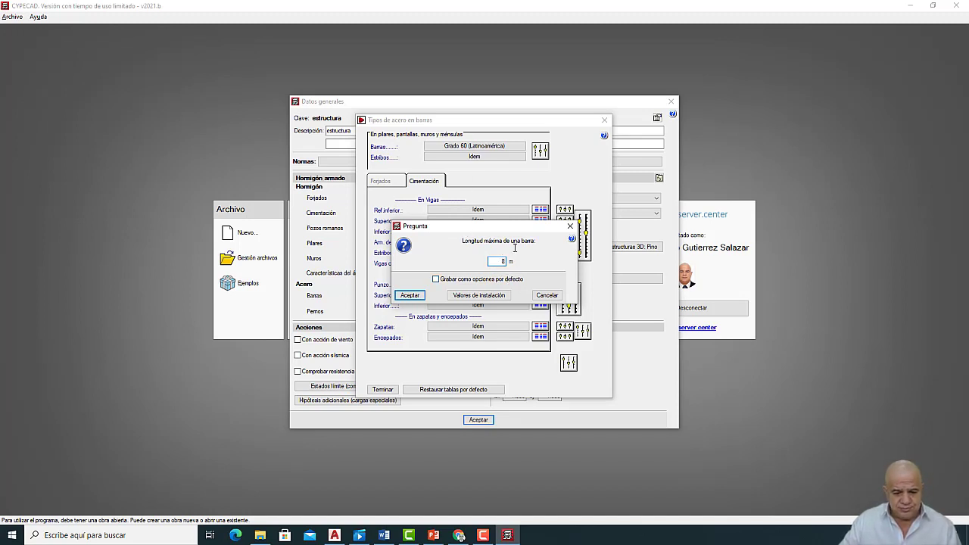
click(407, 300)
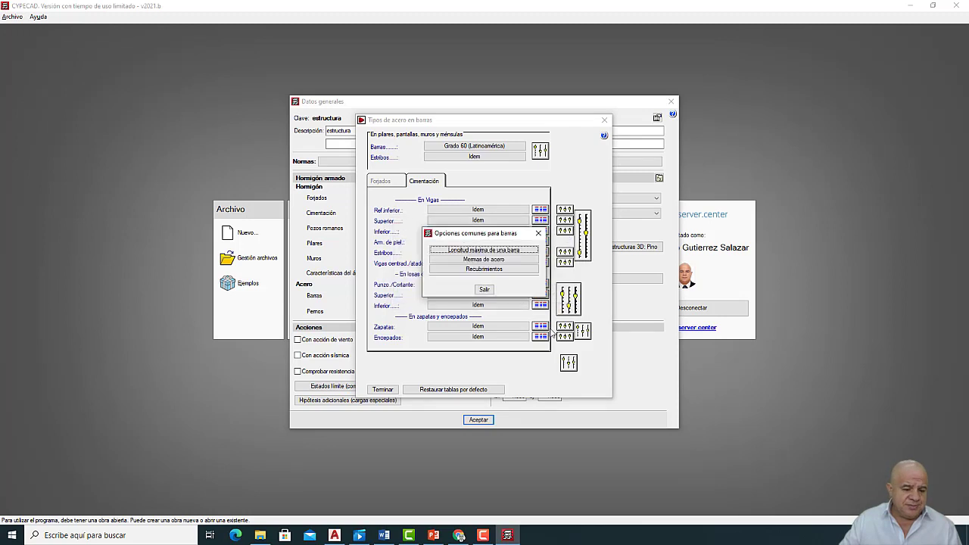
Review the steel waste percentages (Mermas de acero) for all element types and accept them.
click(496, 259)
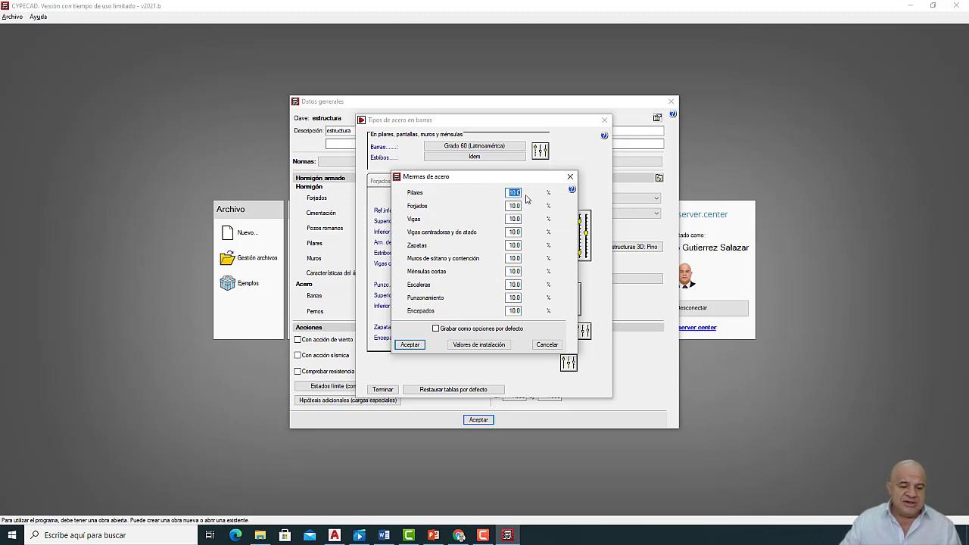
mouse_move(516, 194)
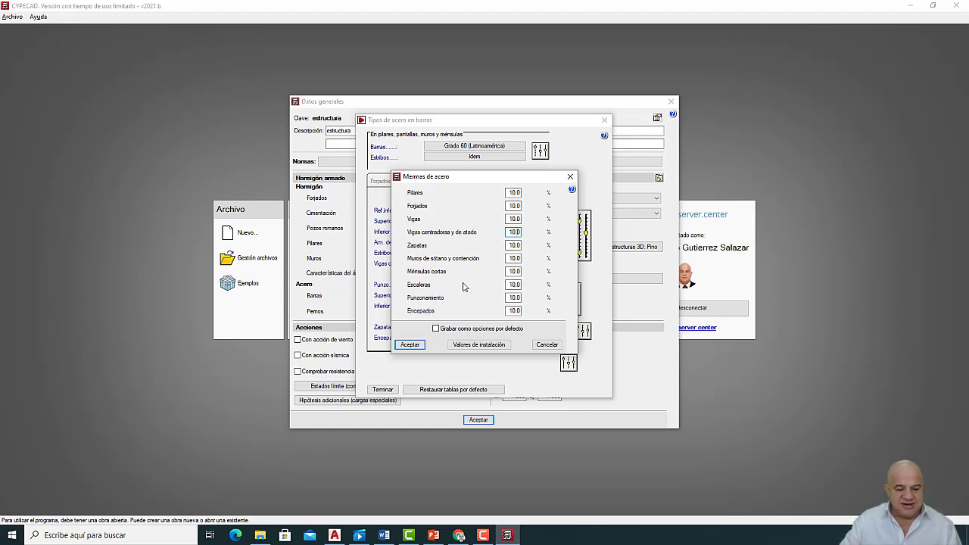
click(410, 345)
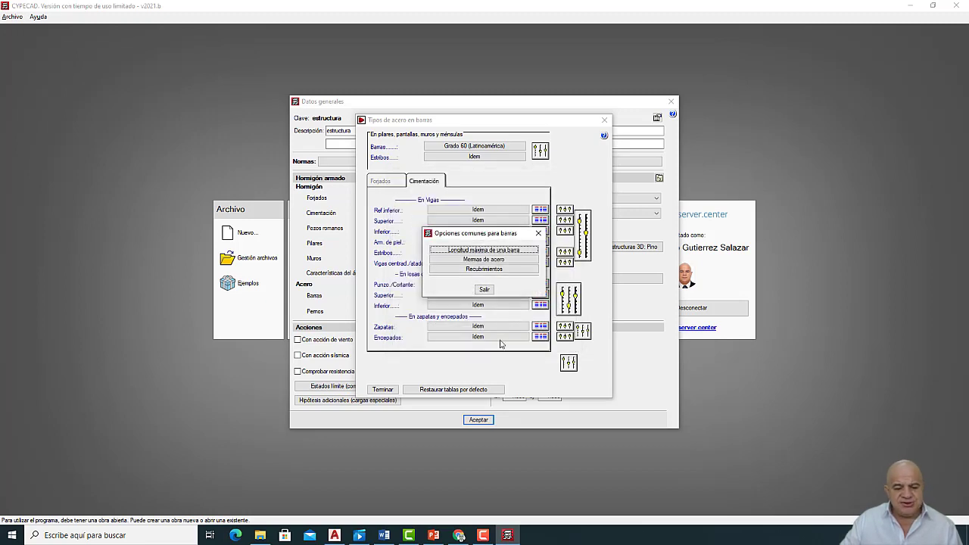
Set the footing and pile cap covers to 6 cm upper, 8 cm lower and 10 cm lateral, and close the common bar options.
click(478, 273)
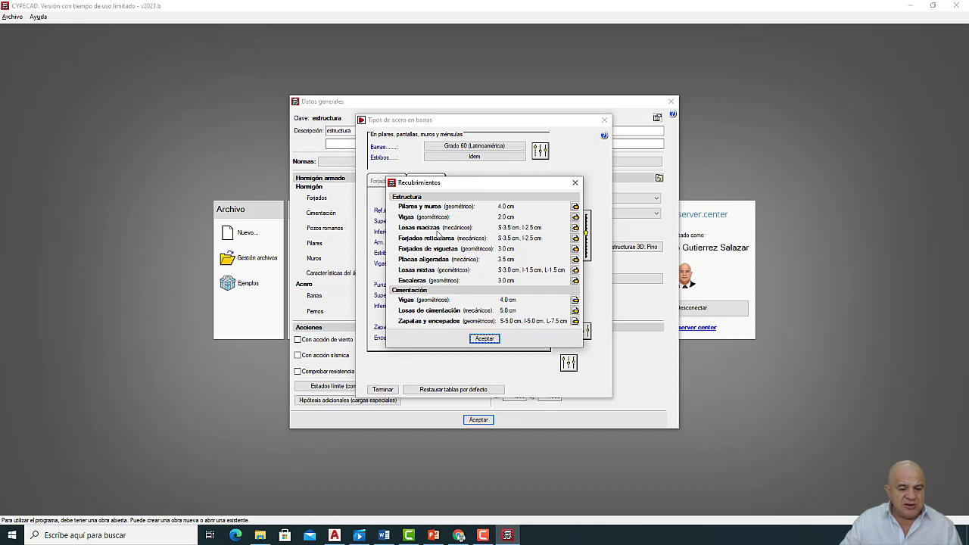
mouse_move(504, 231)
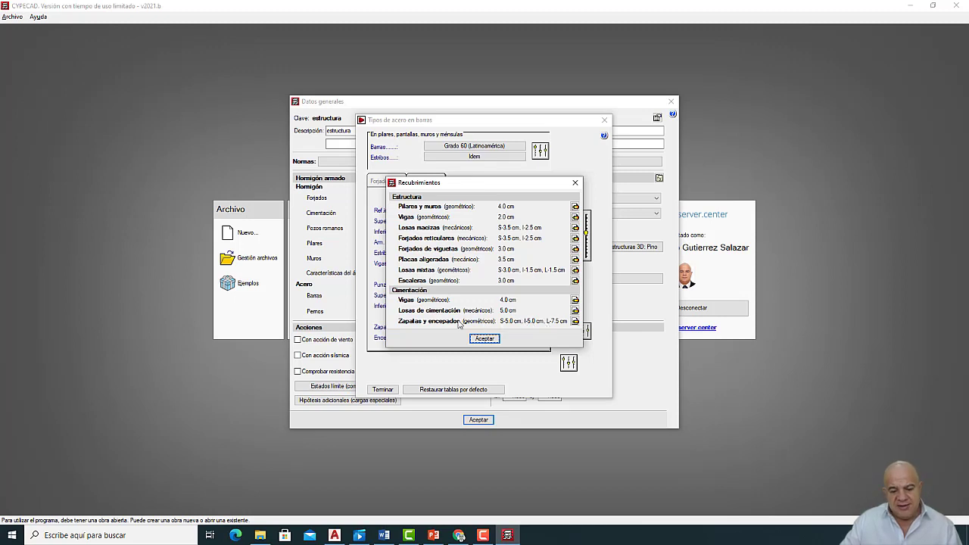
click(574, 321)
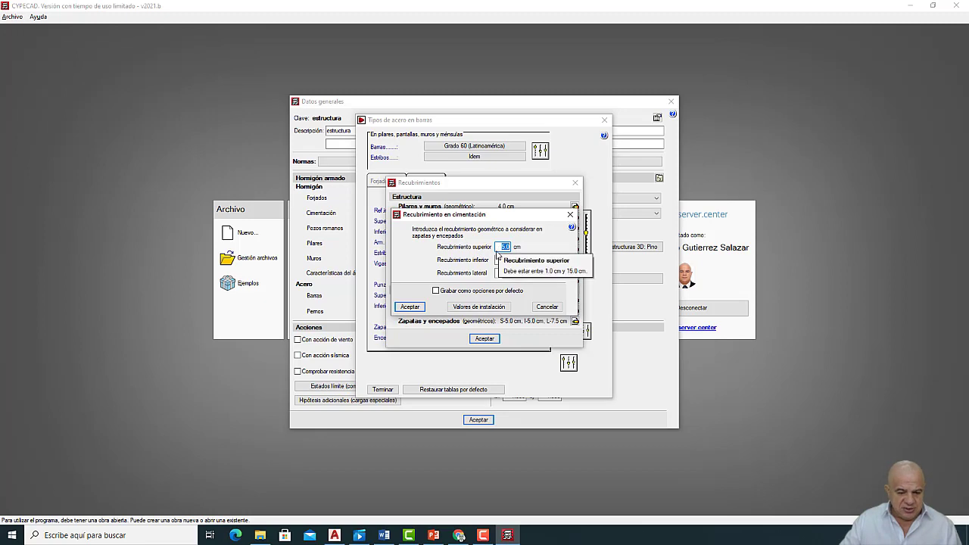
text(6)
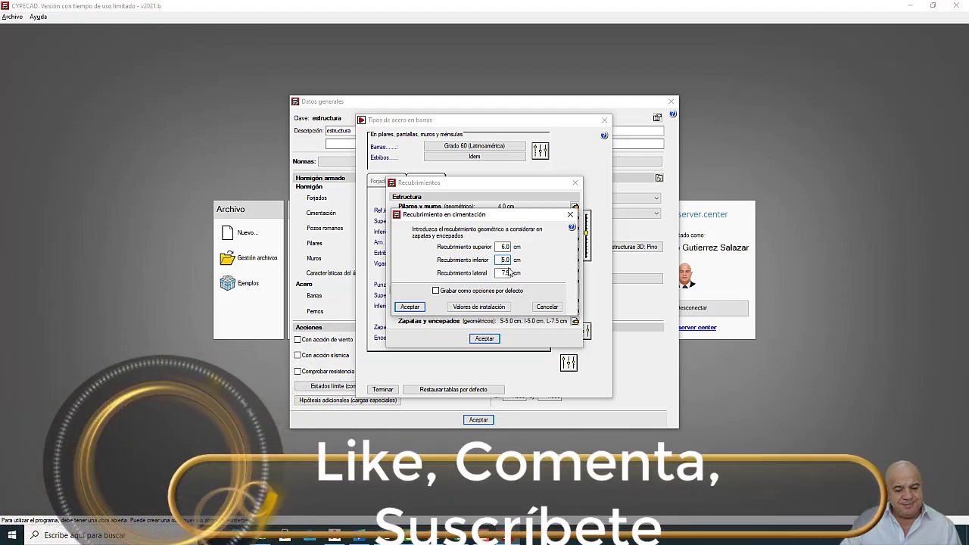
double_click(505, 260)
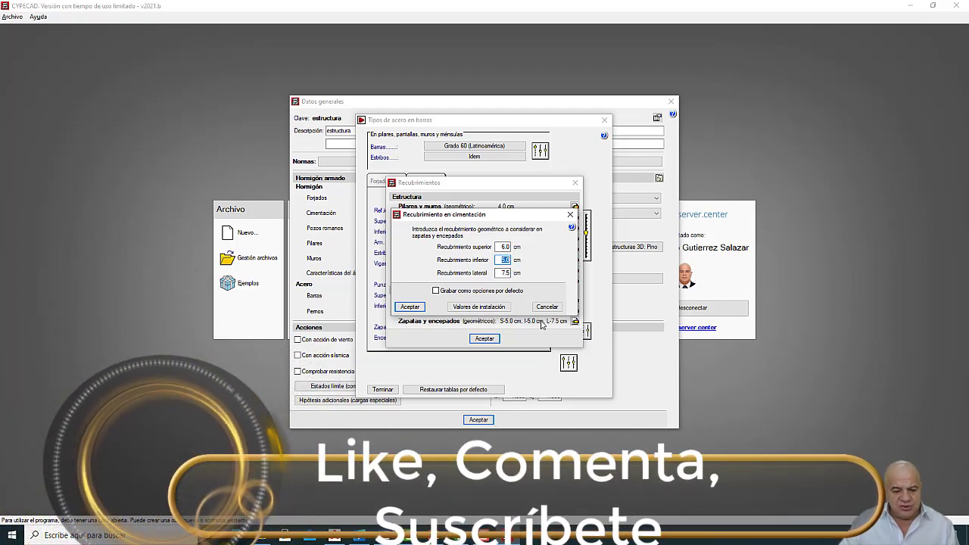
text(8.0)
double_click(504, 273)
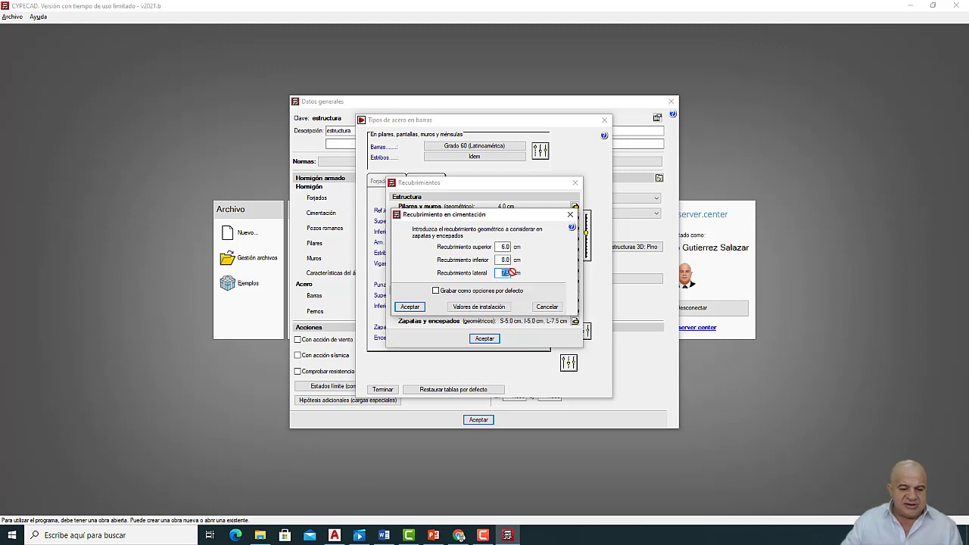
text(10)
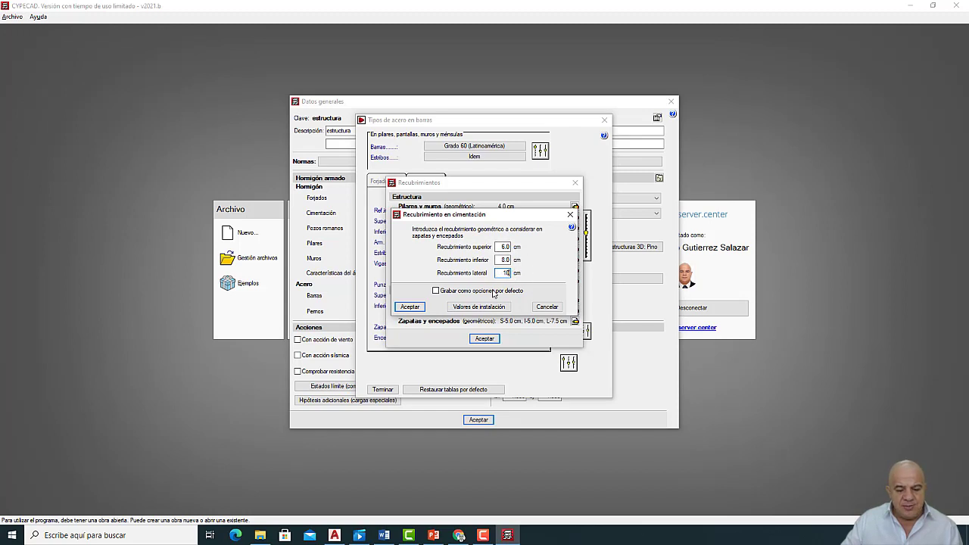
click(419, 307)
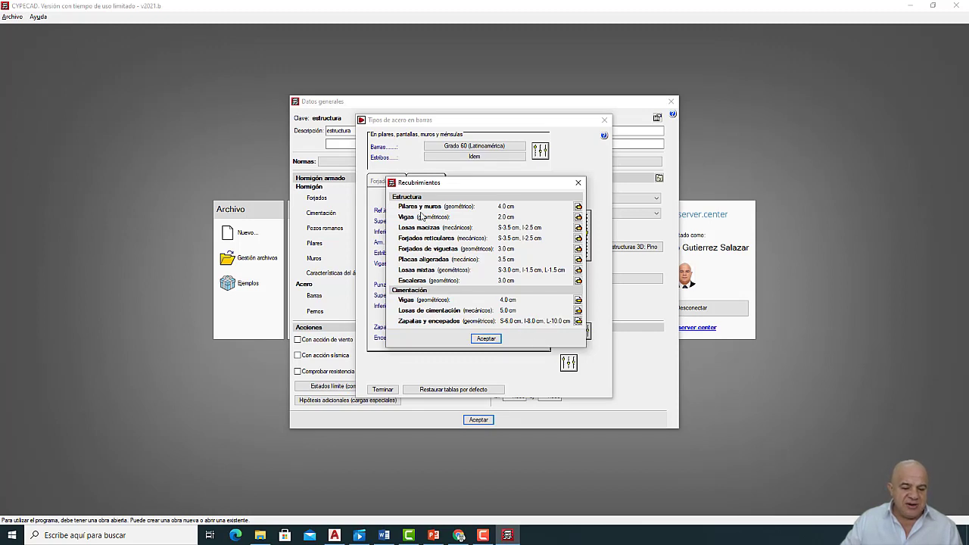
click(490, 340)
click(485, 290)
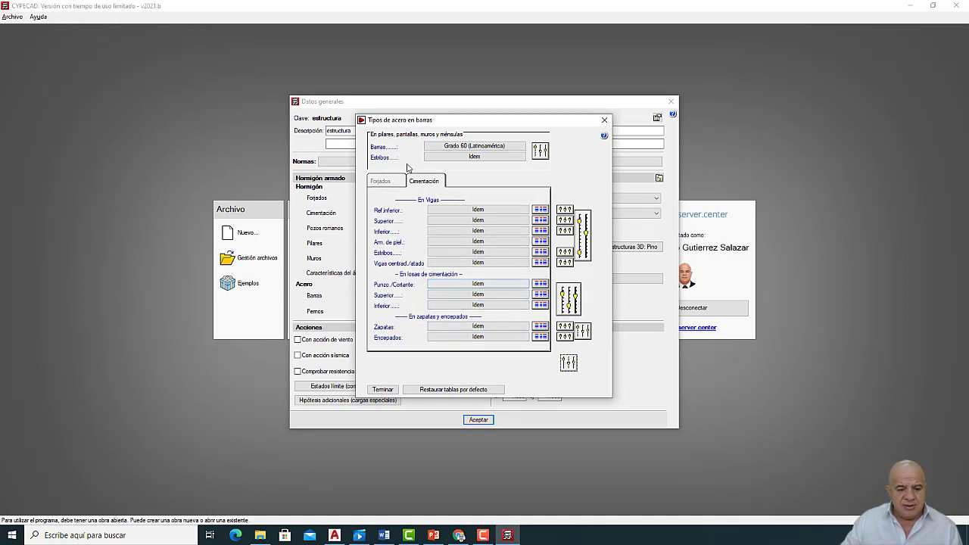
Set the column reinforcement arrangement to use laps at floor level (Con solapes a nivel de planta).
click(540, 151)
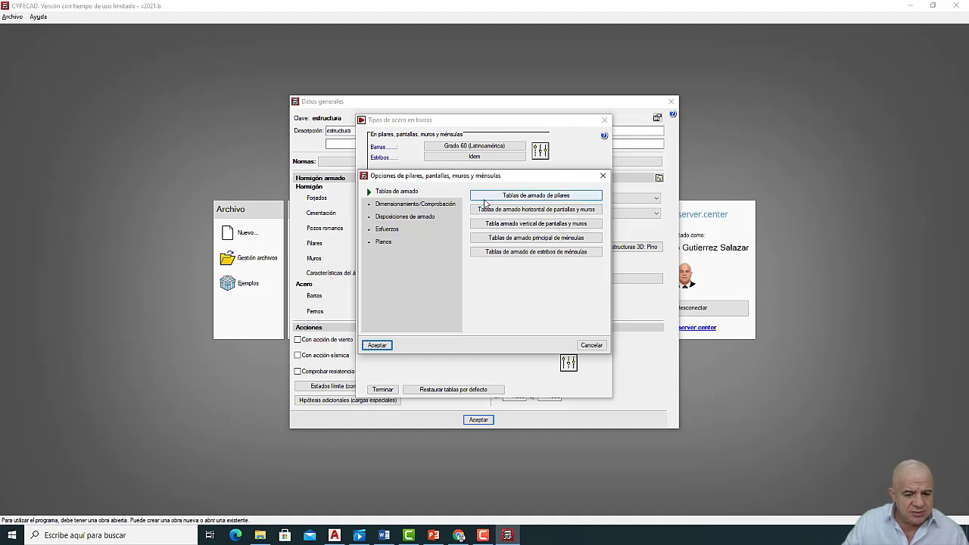
click(420, 217)
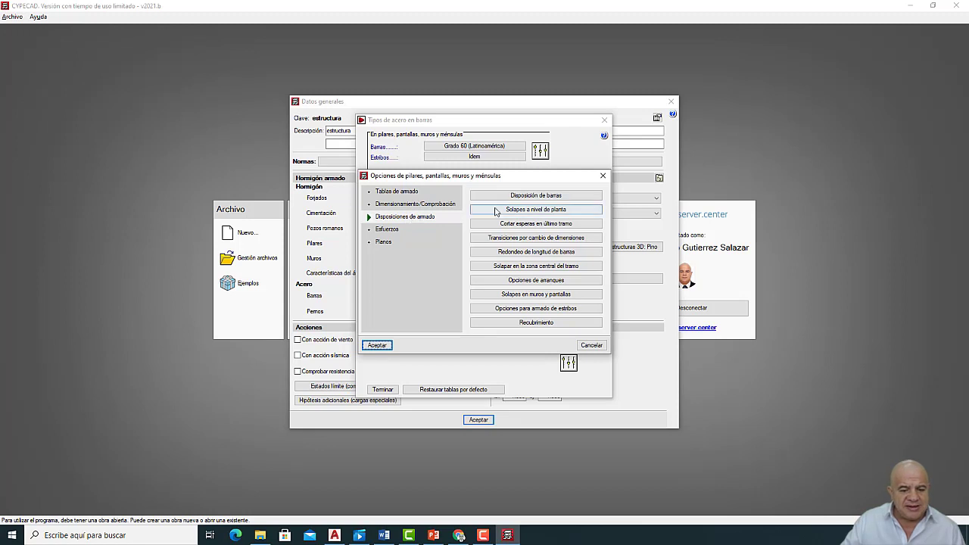
click(526, 210)
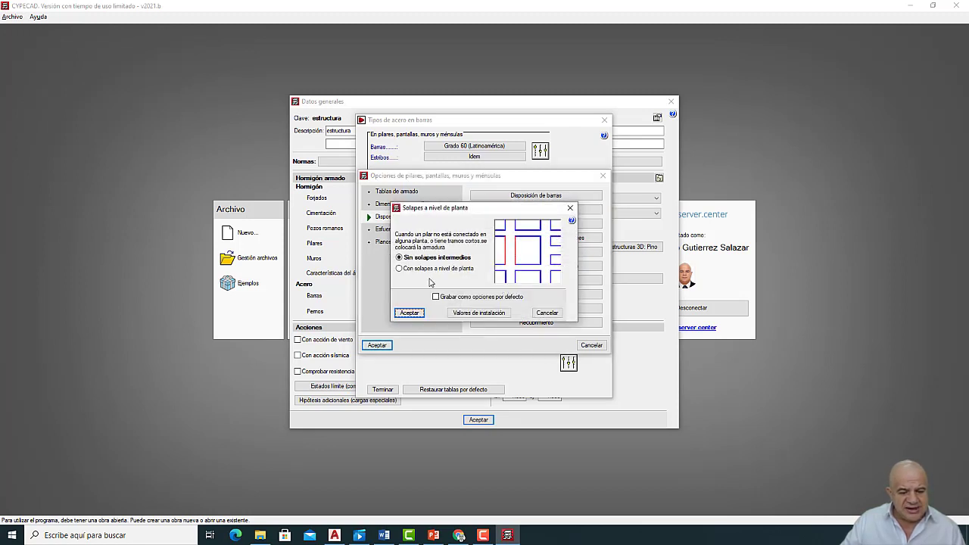
click(415, 269)
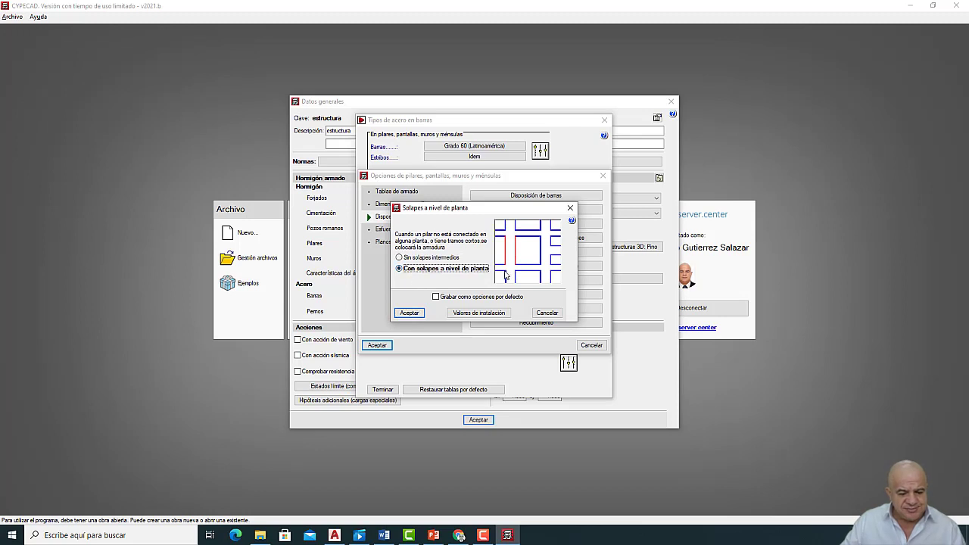
click(410, 313)
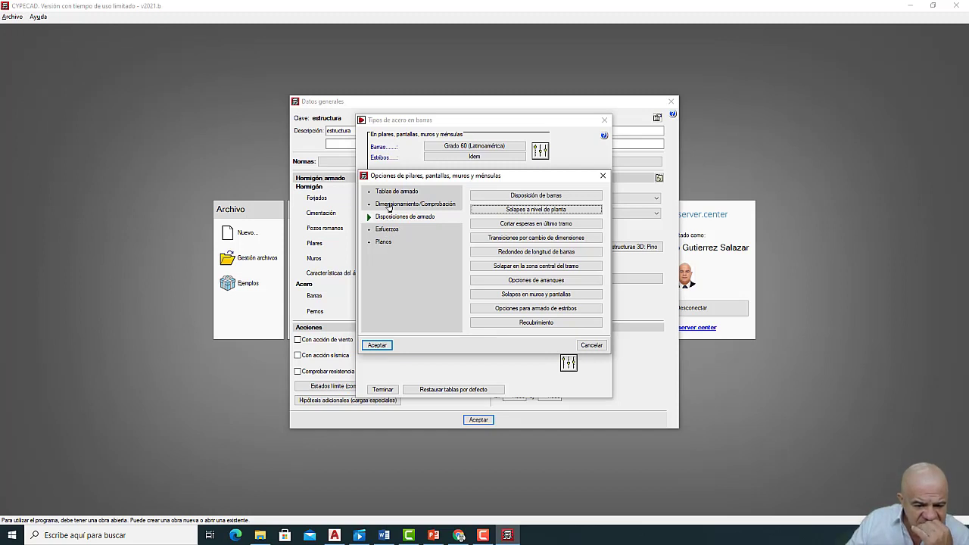
Review the column reinforcement tables (Tablas de armado de pilares), checking the bar spacing limits and the minimum side for face bars.
click(390, 205)
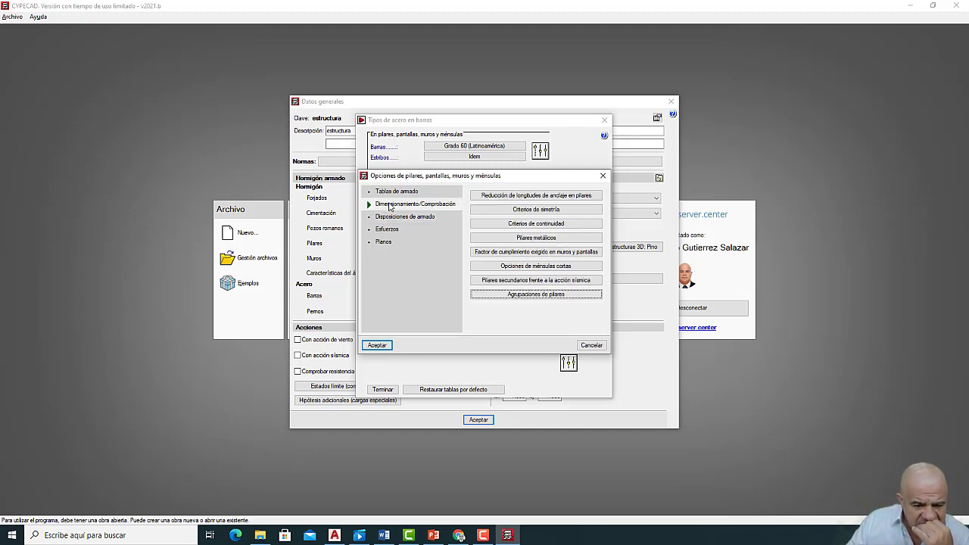
click(388, 192)
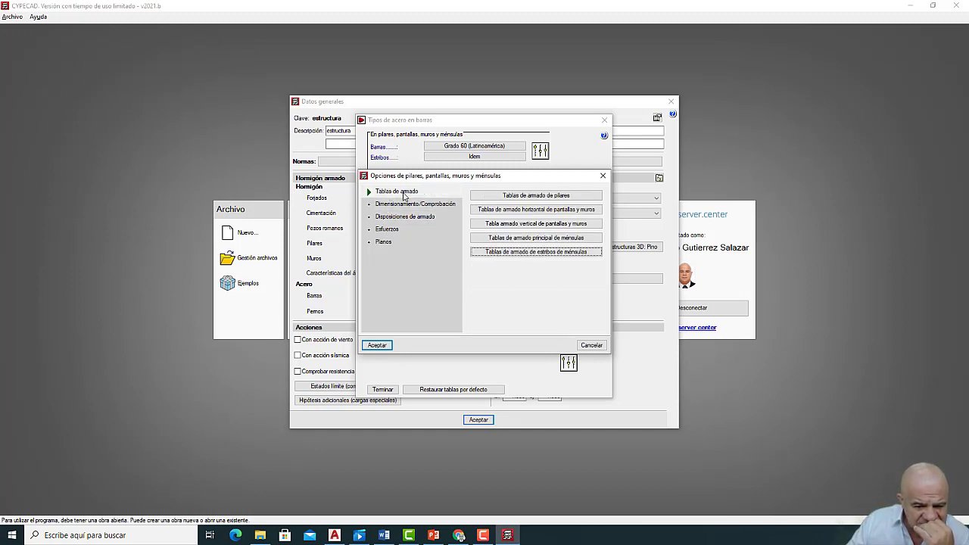
click(506, 196)
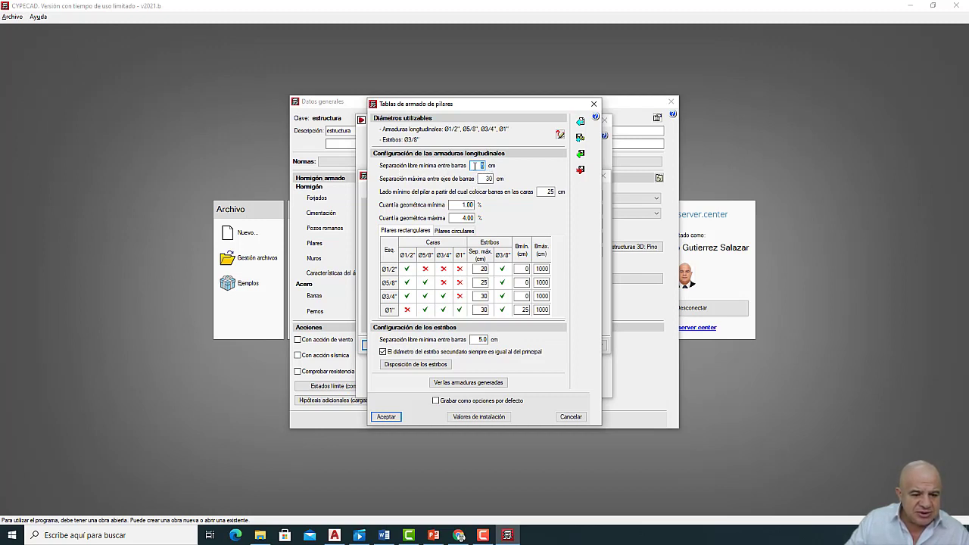
click(483, 165)
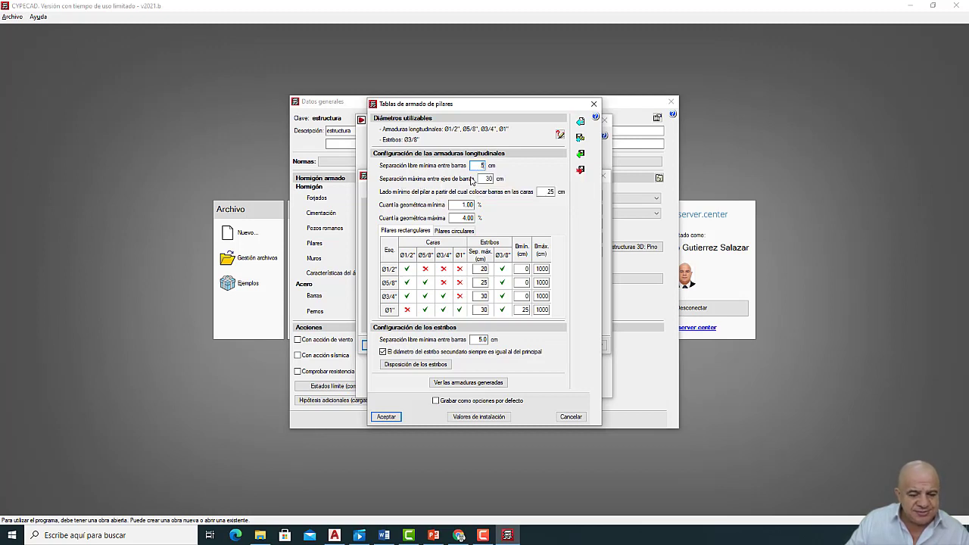
double_click(497, 178)
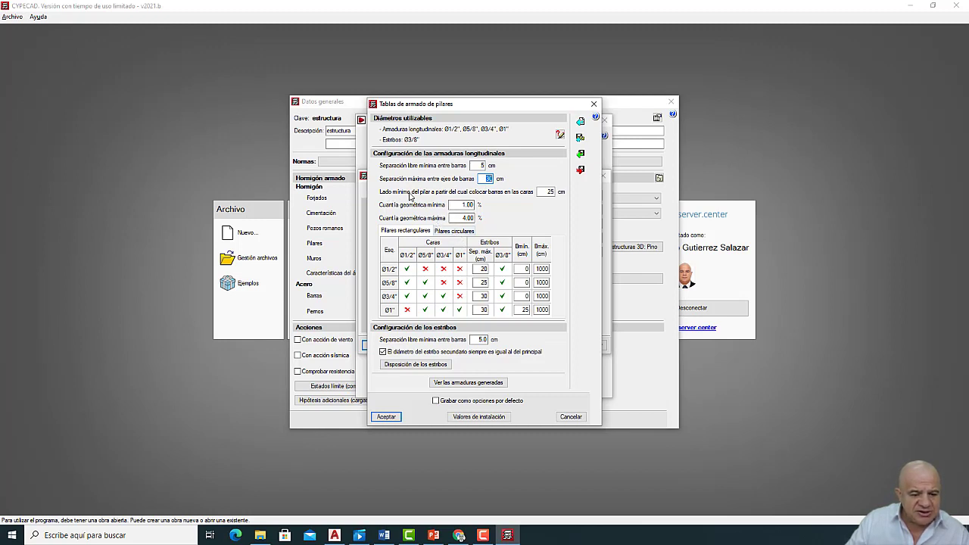
double_click(549, 192)
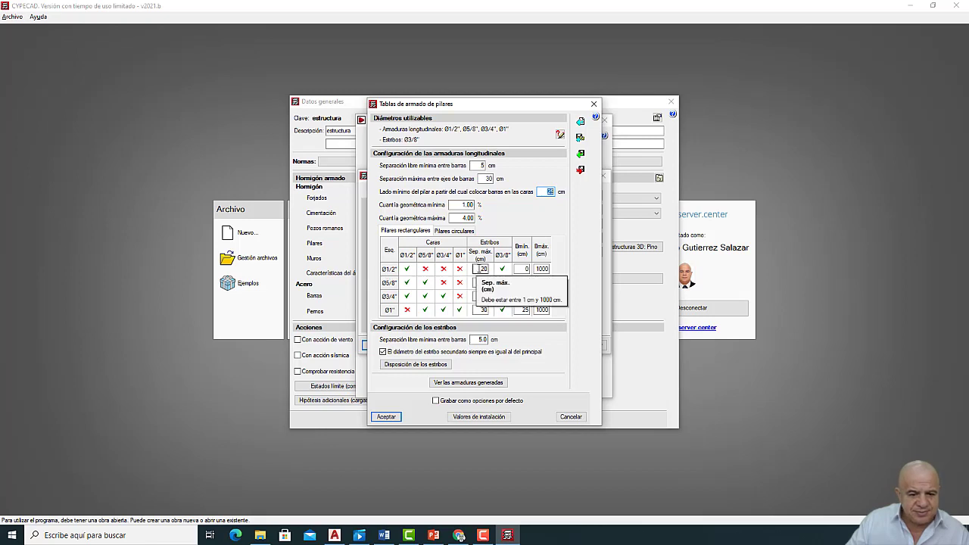
click(594, 105)
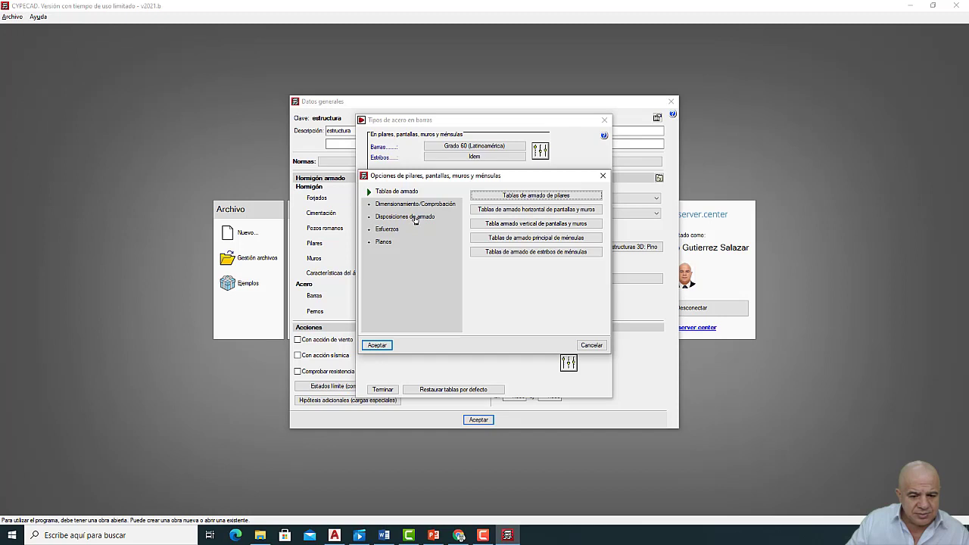
Review the slope limit for column transitions due to dimension changes (Transiciones por cambio de dimensiones) and accept it.
click(414, 218)
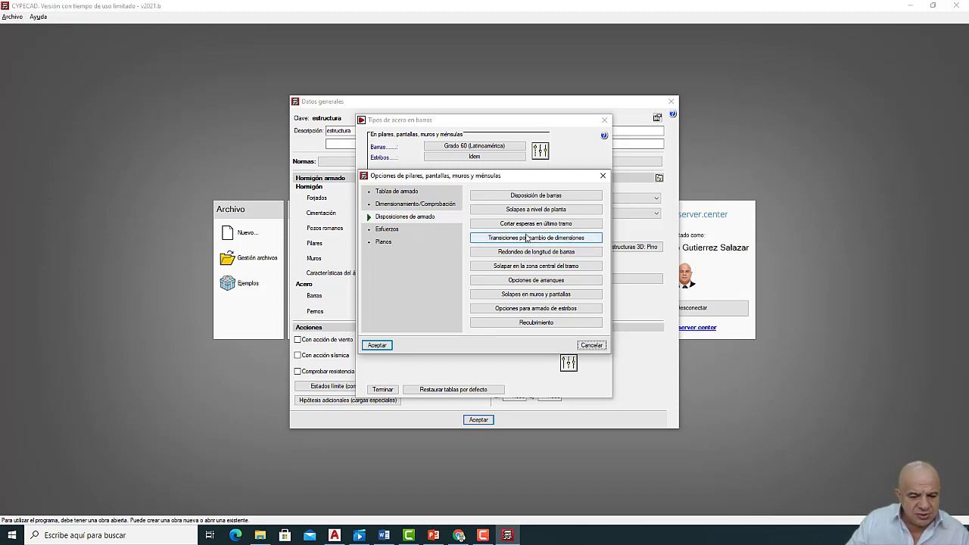
click(522, 241)
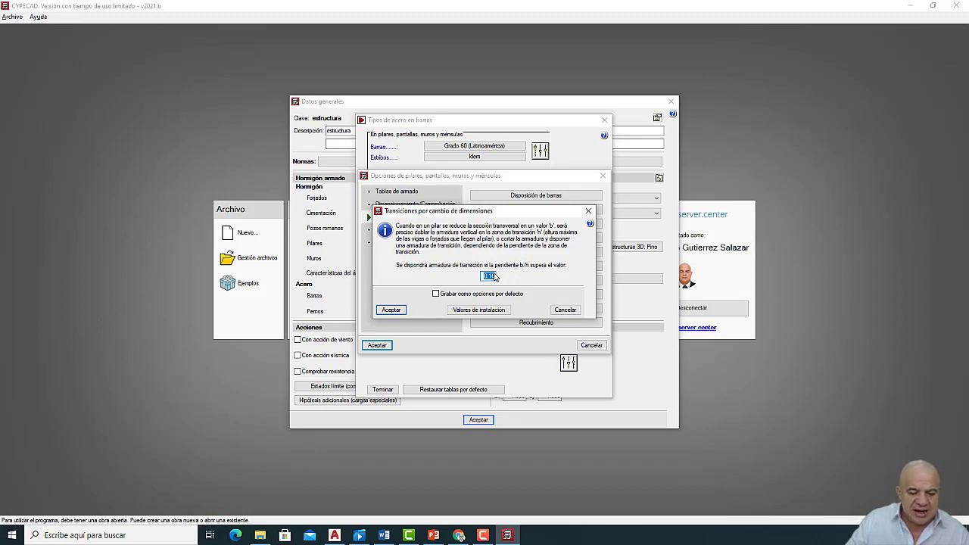
click(391, 311)
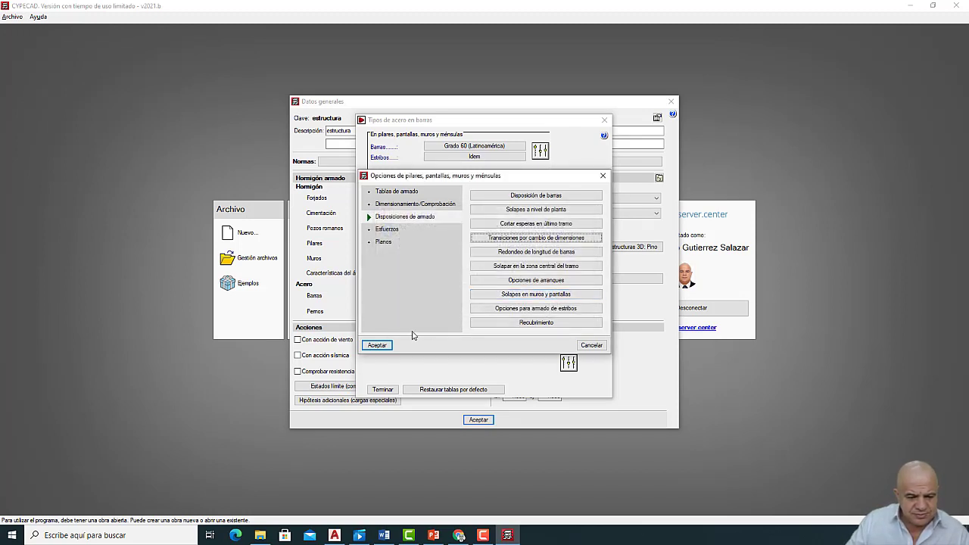
Review the column force and drawing options, including column and shear wall hatching, then accept the column options and finish the bar steel settings.
click(387, 230)
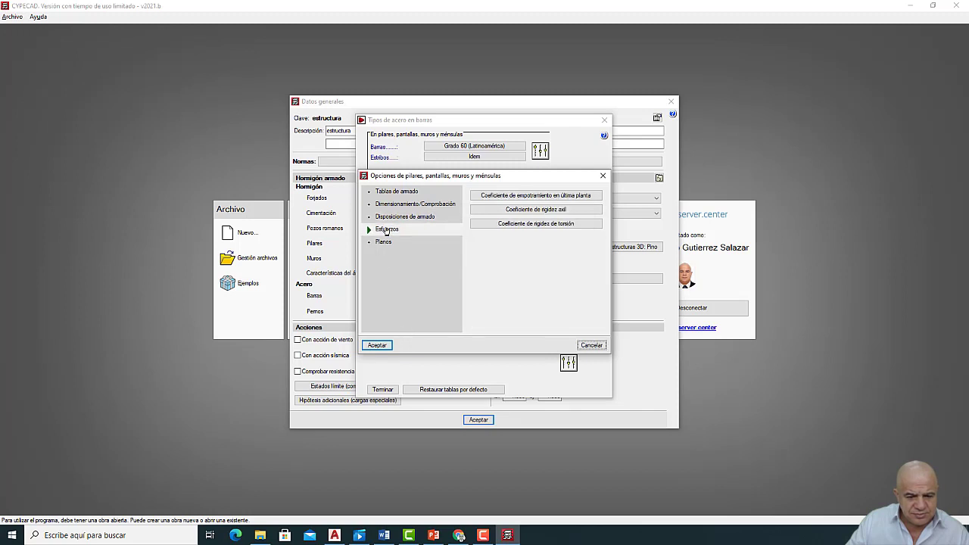
click(379, 247)
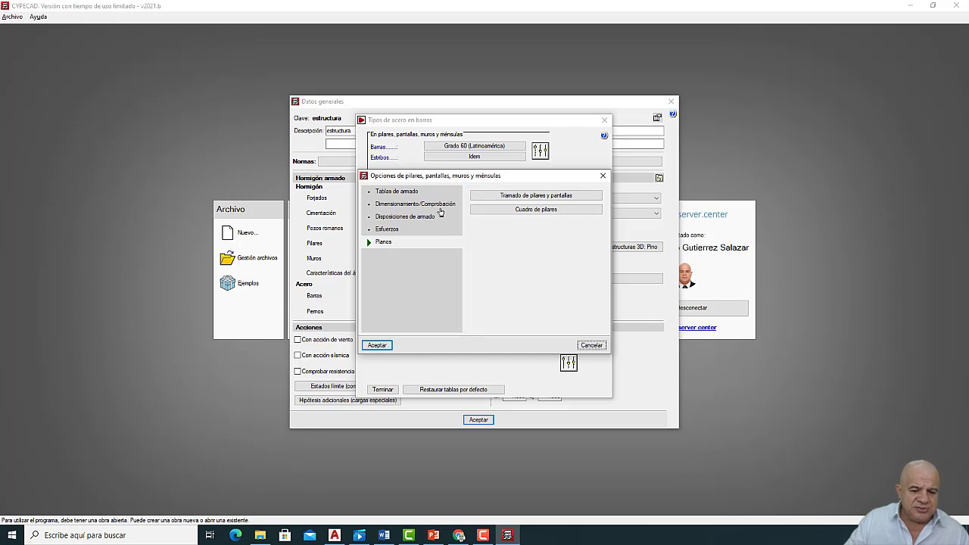
click(532, 196)
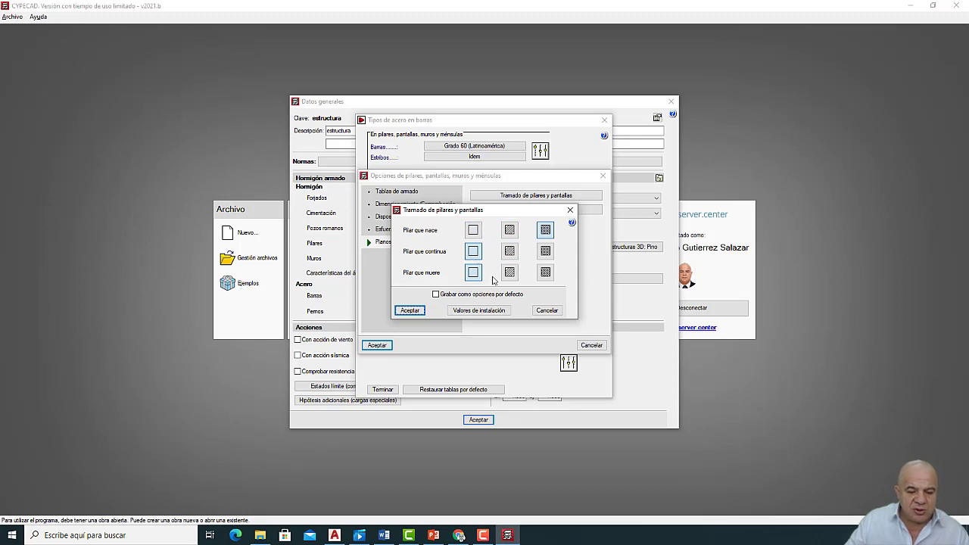
click(548, 311)
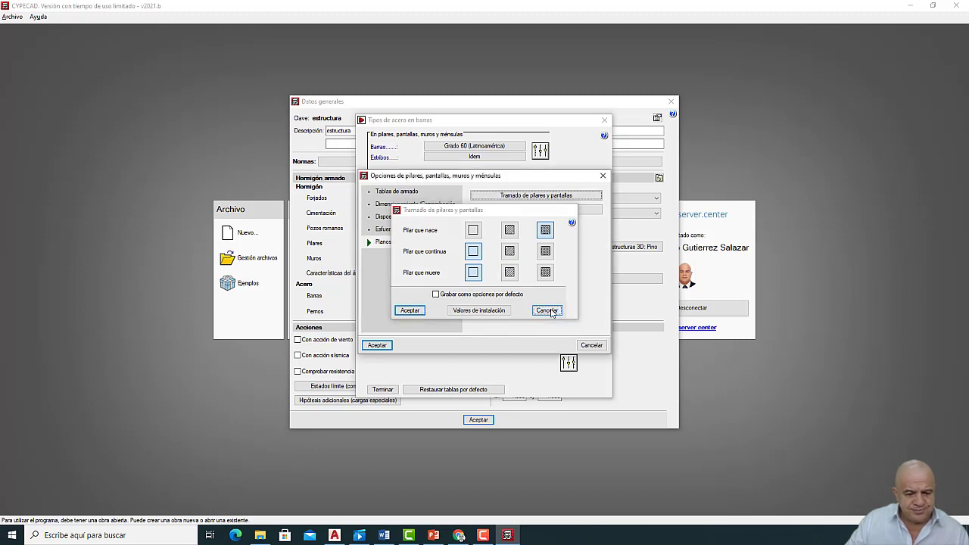
click(377, 345)
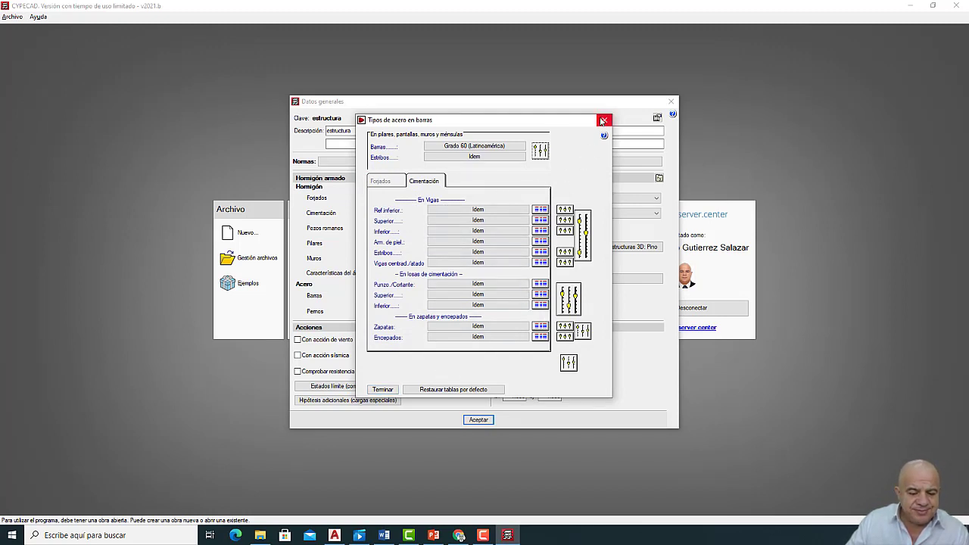
click(383, 389)
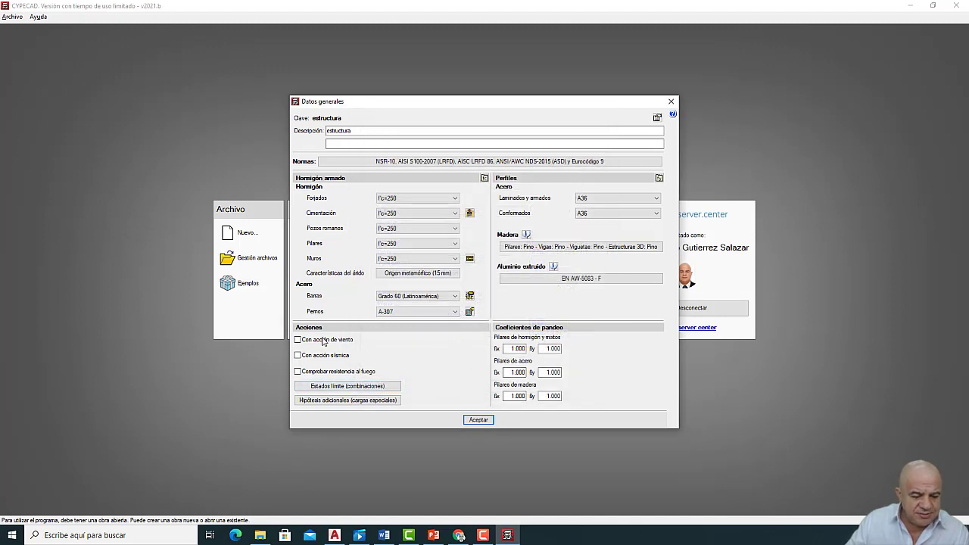
Enable wind action and select Colombia's NSR-10 Capítulo B.6 as the wind load code.
click(298, 340)
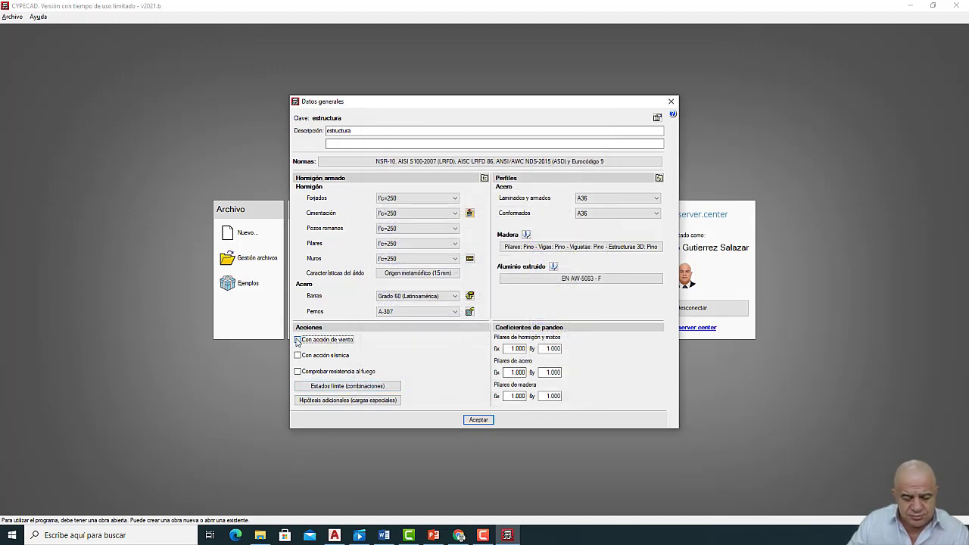
click(299, 345)
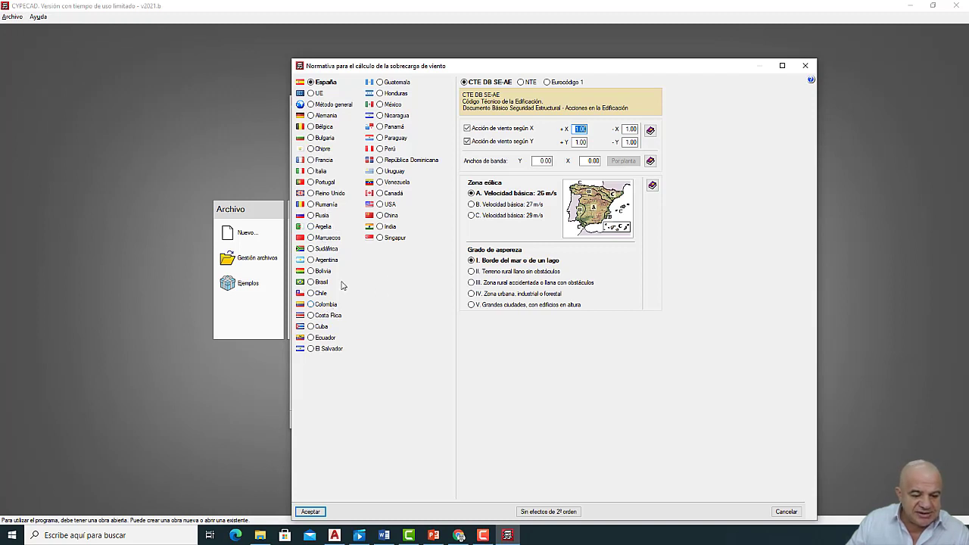
click(324, 304)
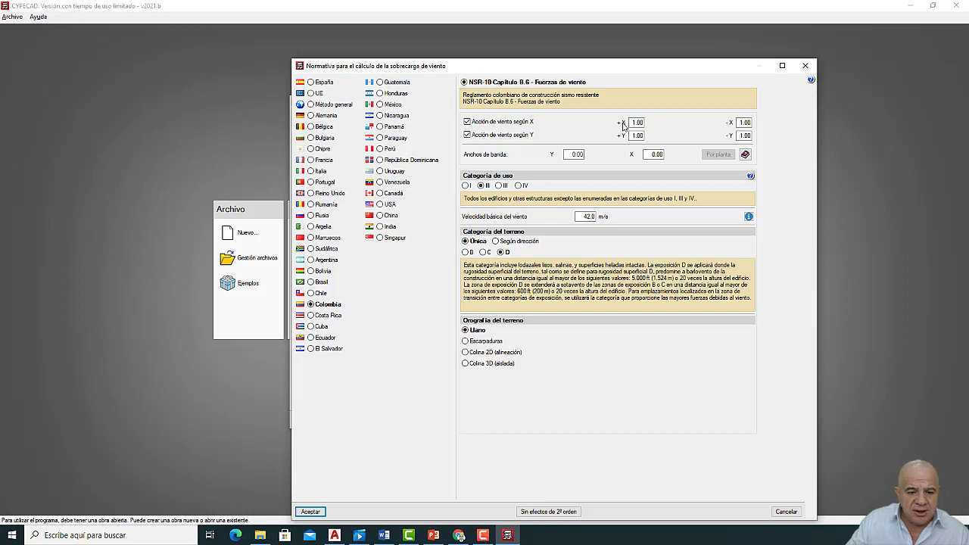
Consult the help on the use categories and on the X and Y wind action factors of the wind load code.
mouse_move(538, 134)
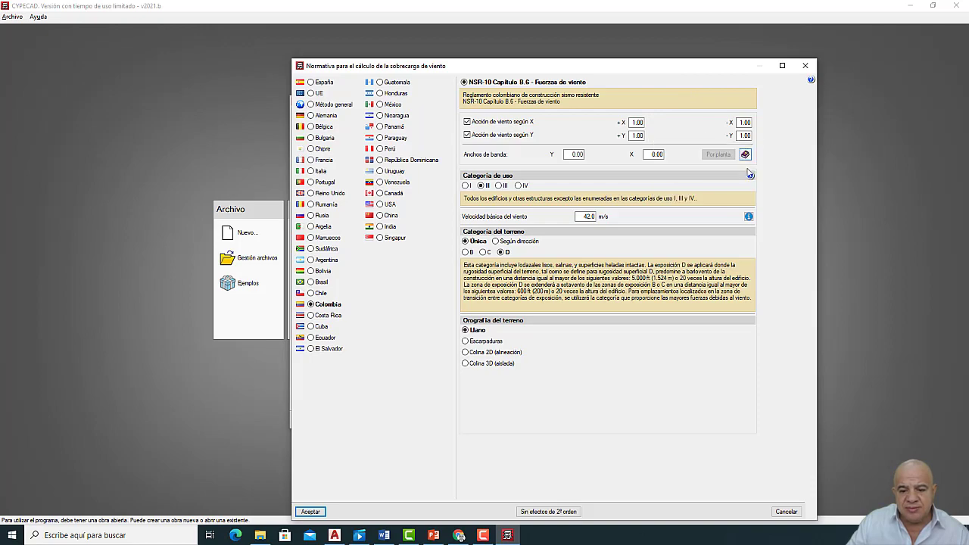
click(751, 176)
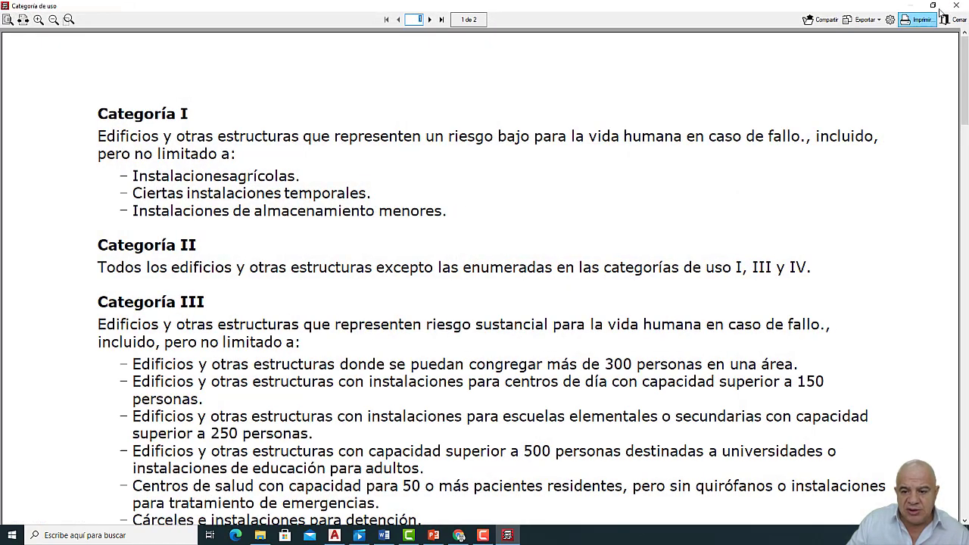
click(955, 5)
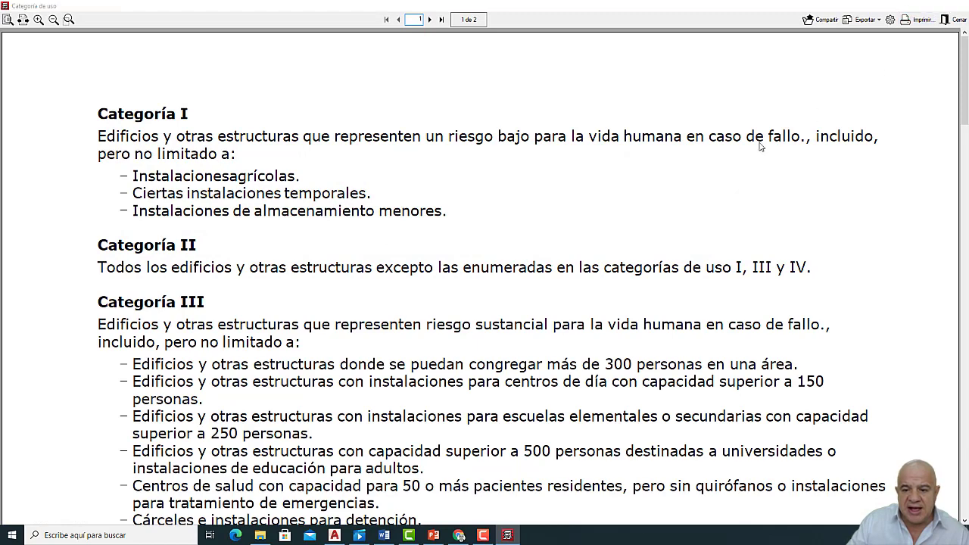
click(811, 81)
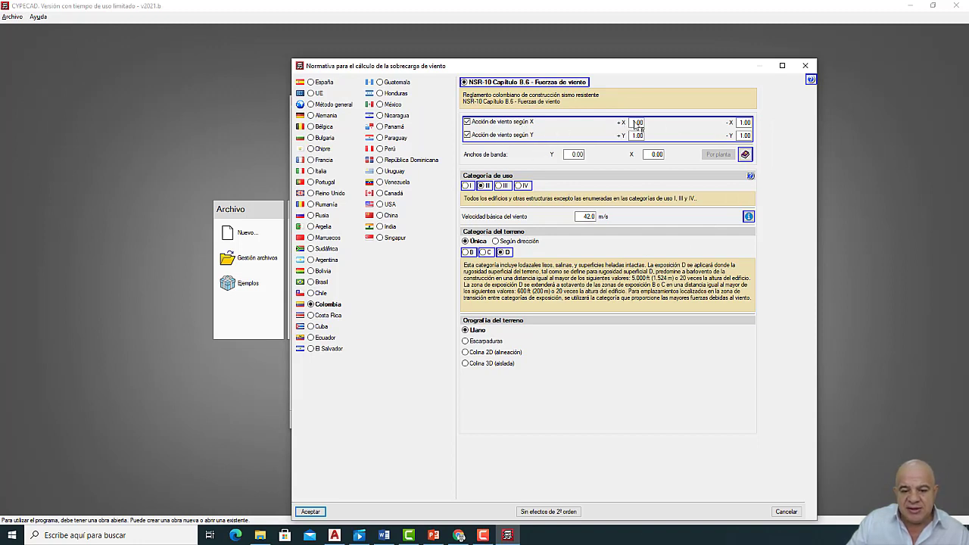
click(672, 129)
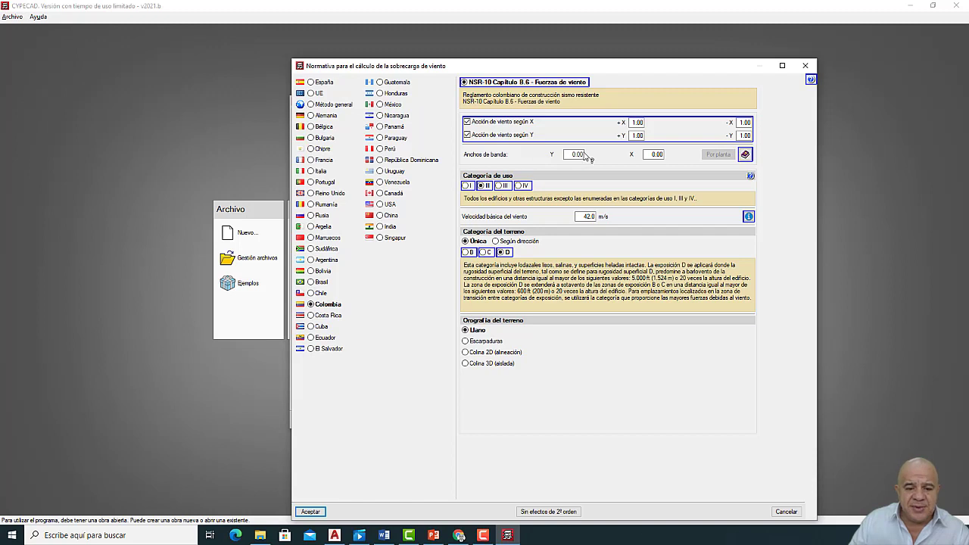
mouse_move(812, 81)
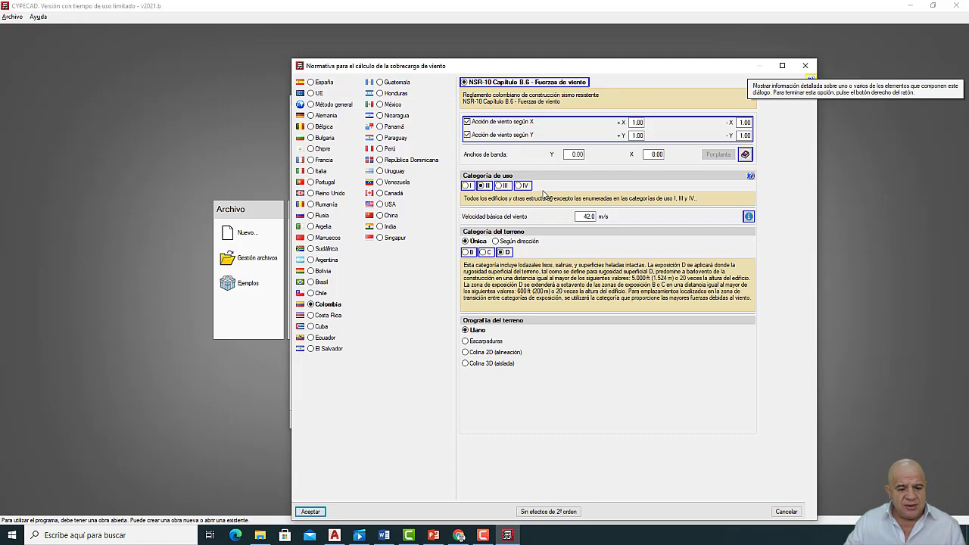
Switch to the CYPE presentation in PowerPoint and find the slide with the importance coefficients (Coeficiente de importancia) by use group.
key(alt+Tab)
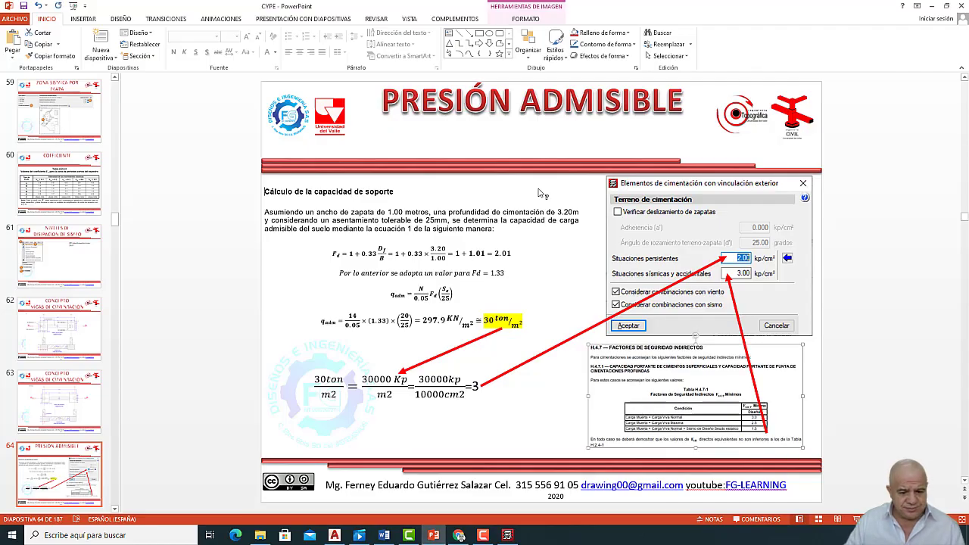
key(Up)
key(Up)
key(Up)
key(Up)
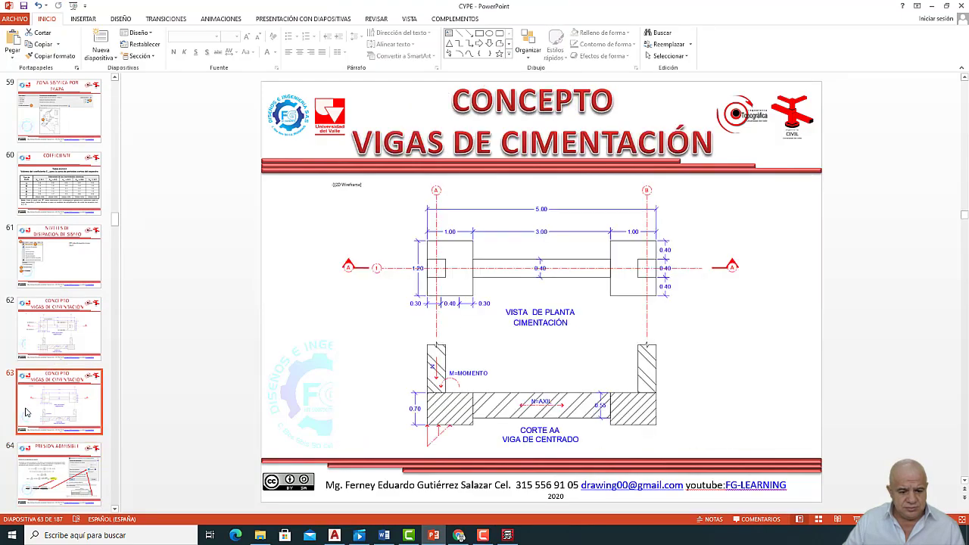
key(Up)
key(Up)
key(Up)
key(Up)
key(Up)
key(Up)
key(Up)
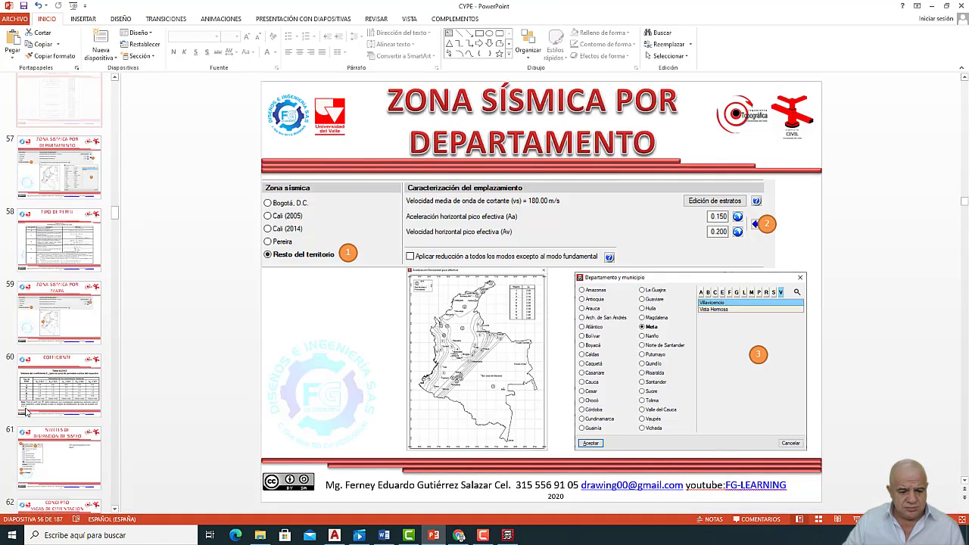
key(Up)
key(Up)
key(Up)
key(Up)
key(Up)
key(Up)
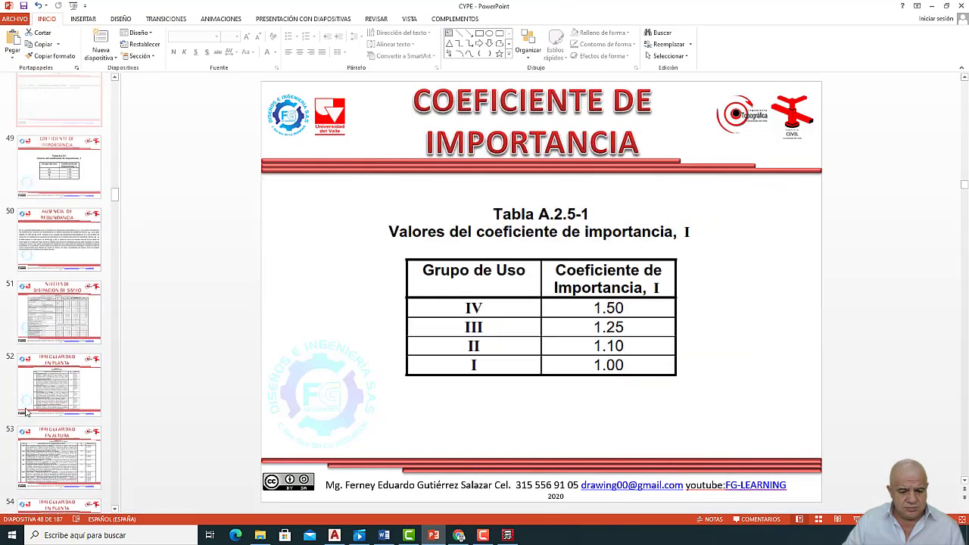
key(Down)
key(Down)
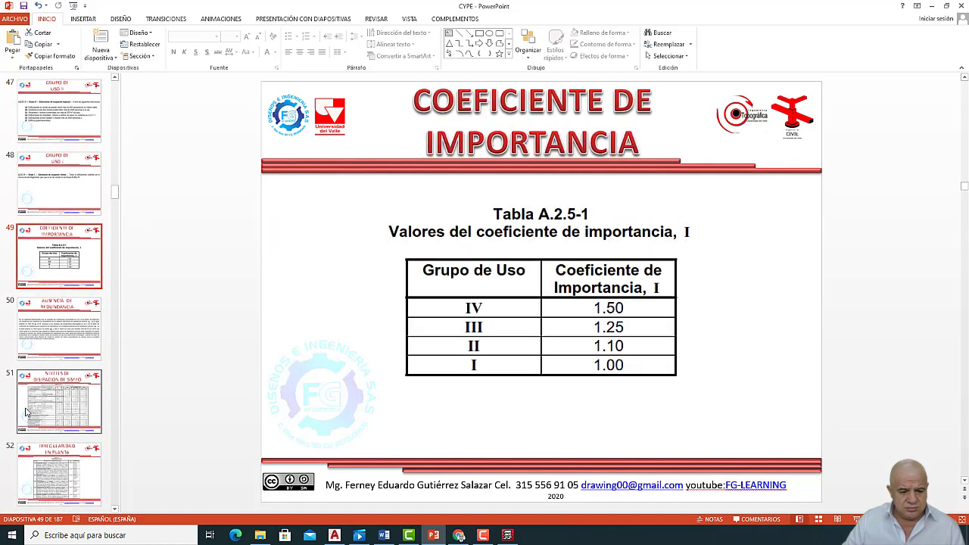